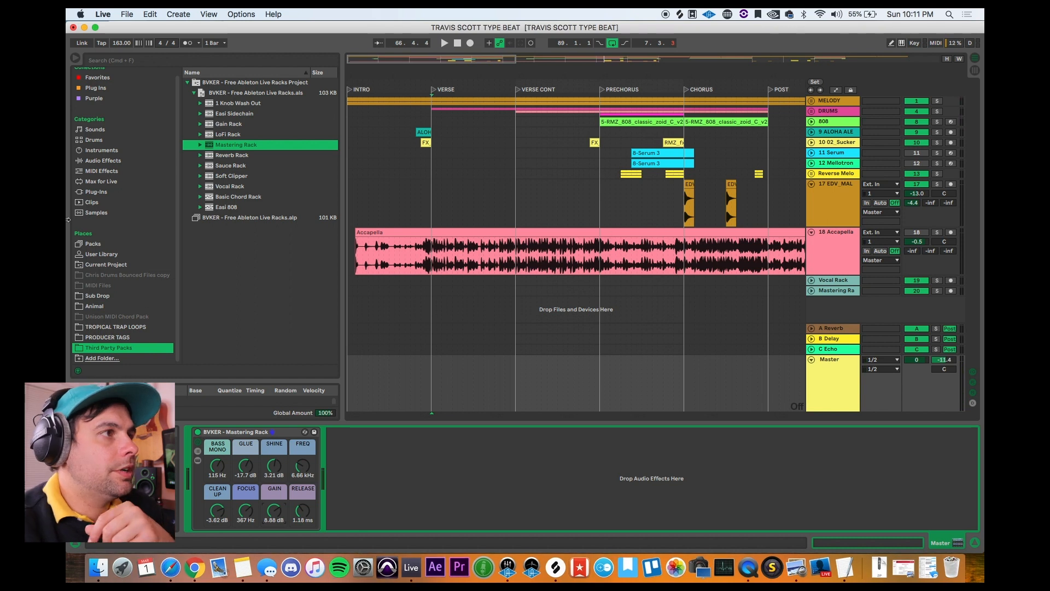
Step: Load the BVKER Vocal Rack from the Third Party Packs folder and place it on the 18 Accapella track
{"action": "left_click", "coordinate": [210, 187]}
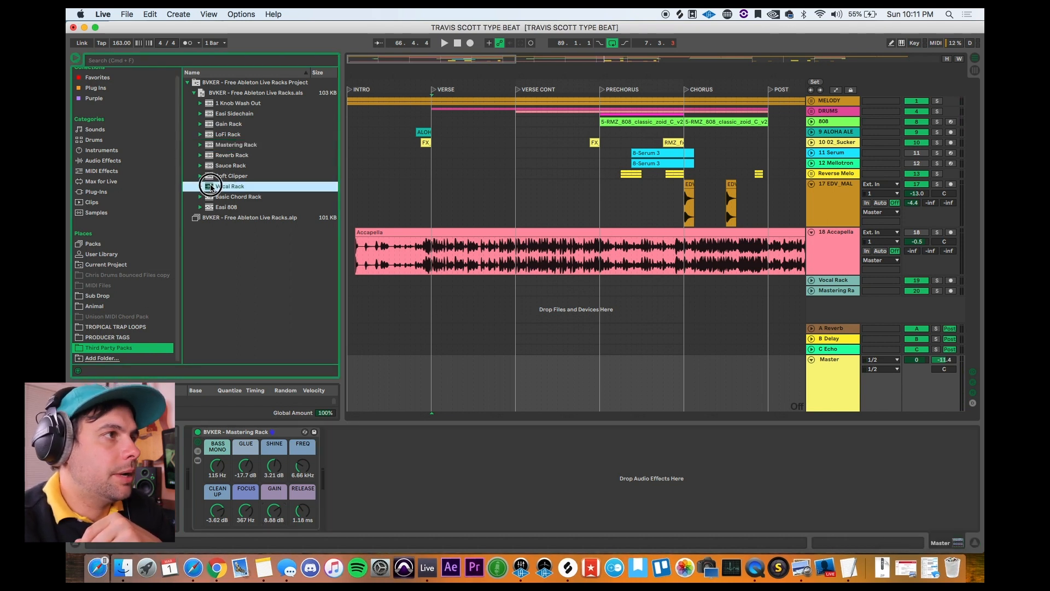
{"action": "left_click_drag", "start_coordinate": [210, 187], "coordinate": [474, 310]}
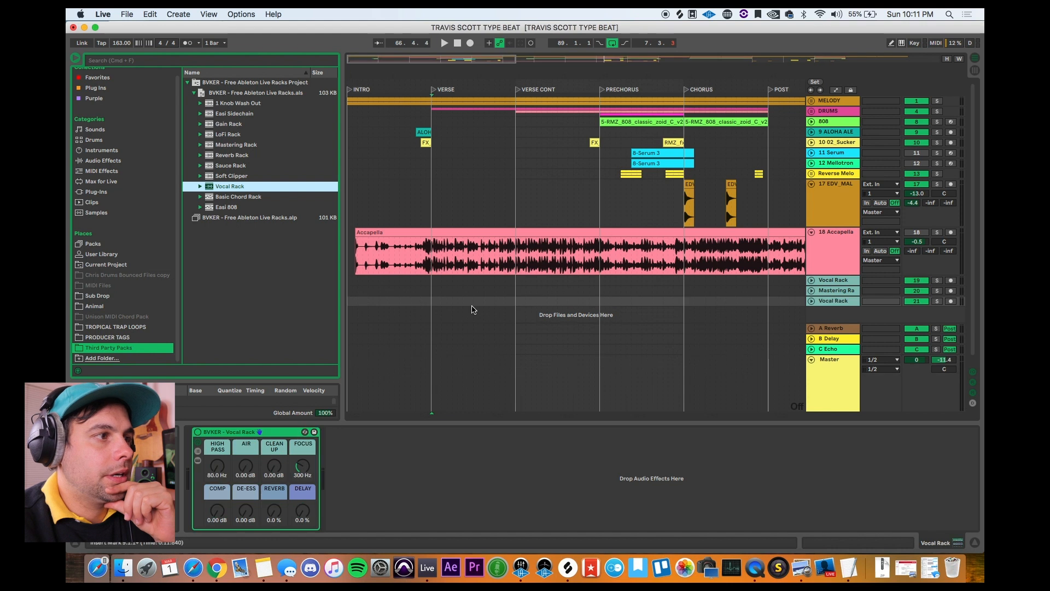
{"action": "left_click", "coordinate": [276, 435]}
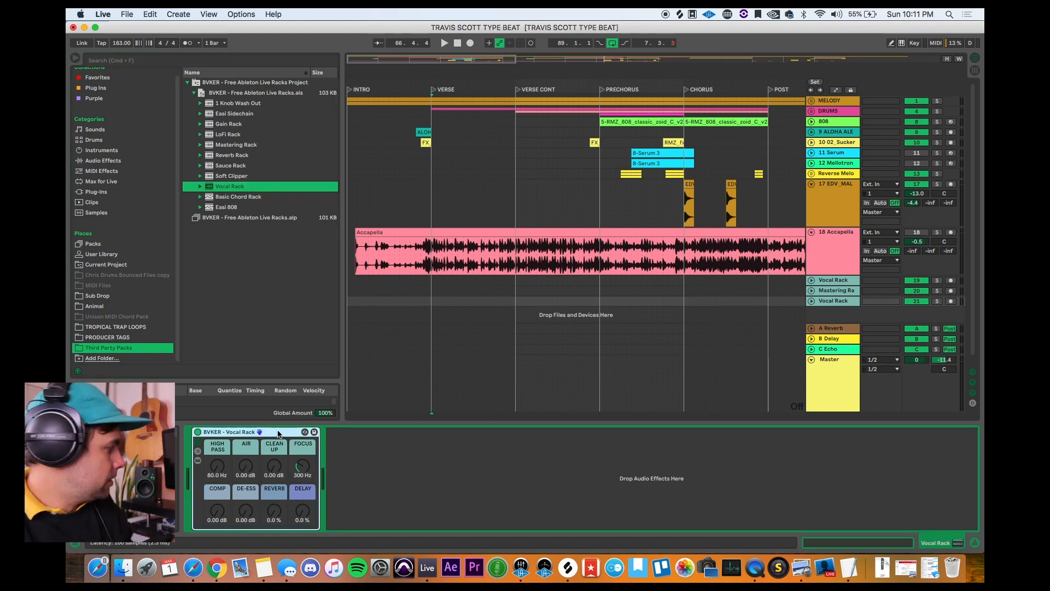
{"action": "left_click", "coordinate": [495, 251]}
Step: Play the song from the intro into the verse to listen to the Accapella vocal in the mix
{"action": "left_click", "coordinate": [414, 262]}
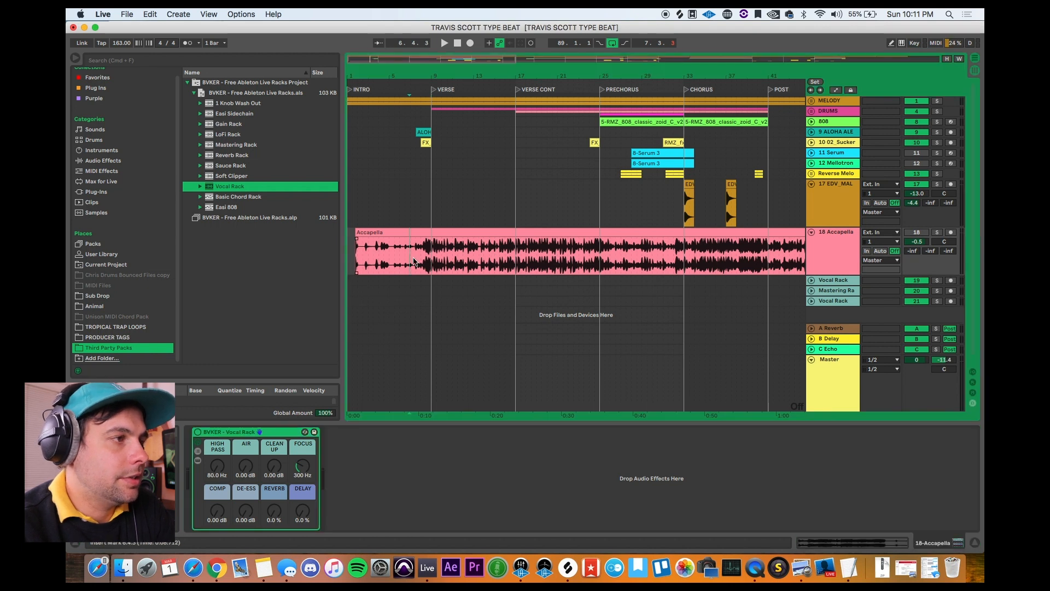
{"action": "key", "text": "space"}
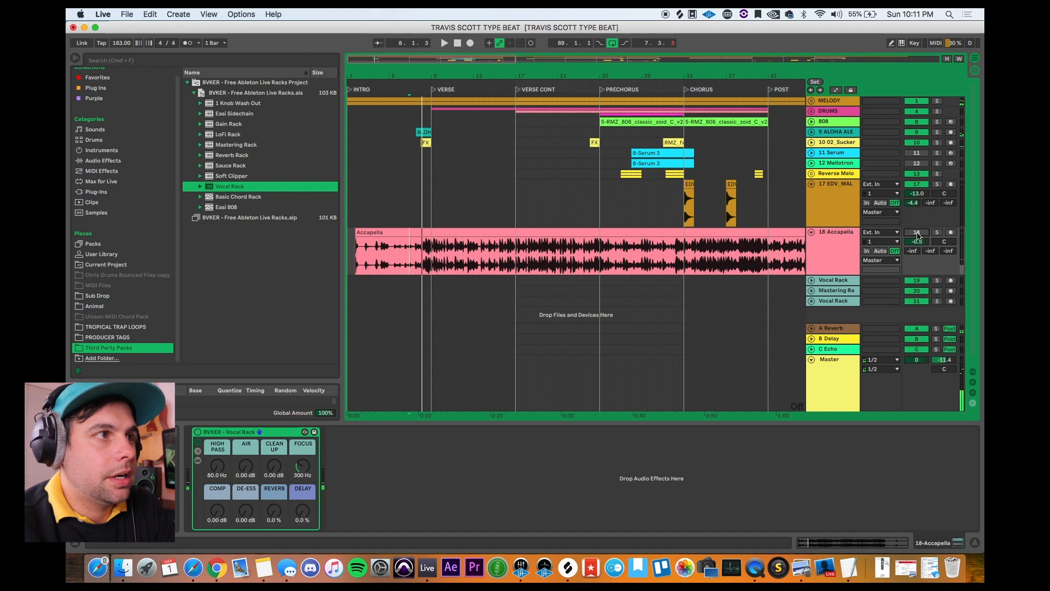
{"action": "key", "text": "space"}
{"action": "left_click", "coordinate": [356, 261]}
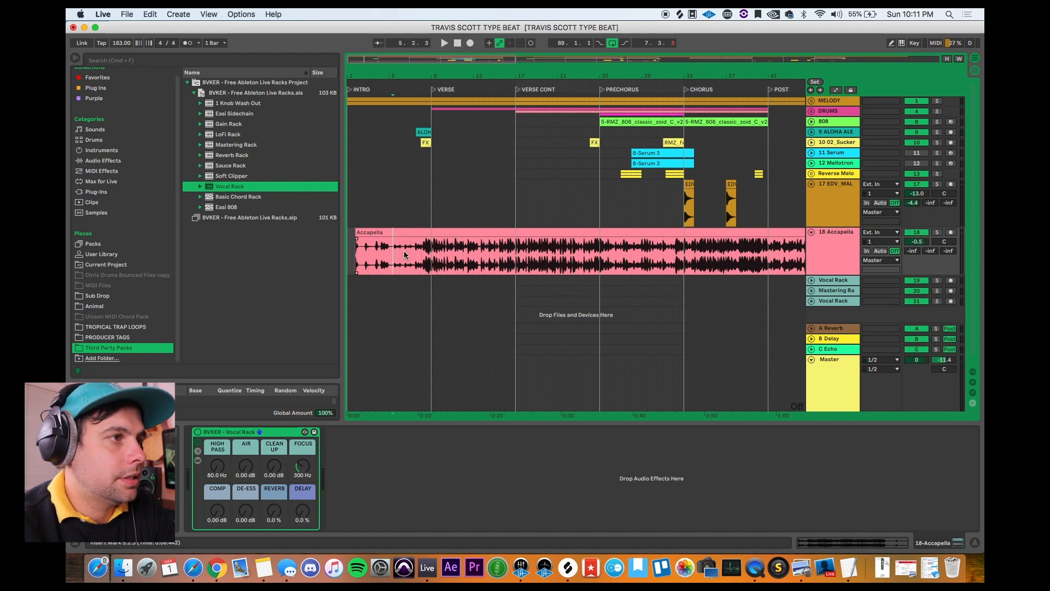
{"action": "key", "text": "space"}
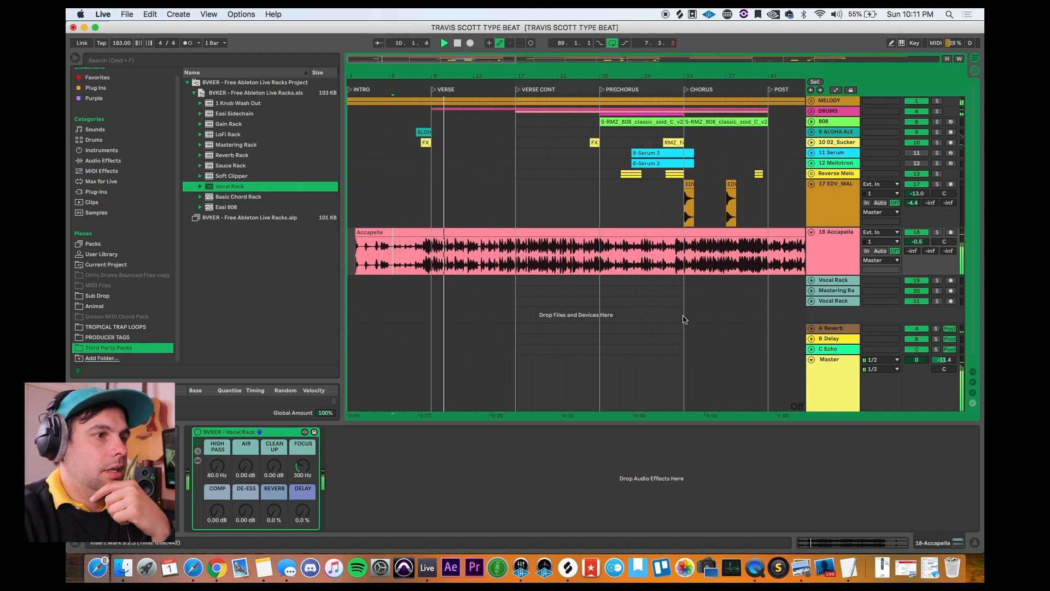
{"action": "key", "text": "XF86AudioRaiseVolume"}
{"action": "key", "text": "XF86AudioLowerVolume"}
{"action": "key", "text": "XF86AudioLowerVolume"}
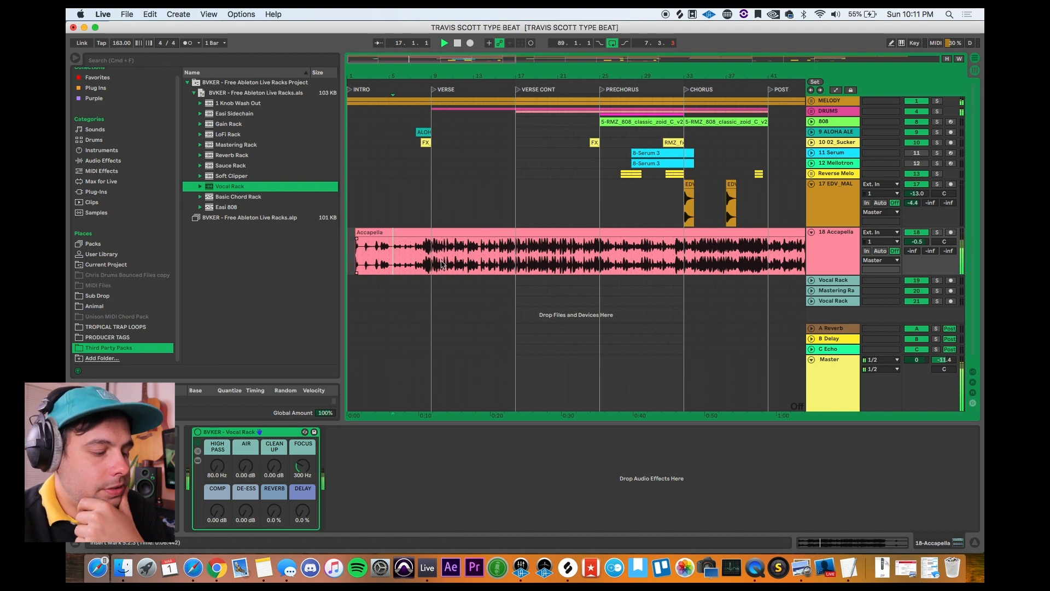
Step: Set the Vocal Rack's High Pass to 136 Hz, Air to 9.45 dB, Clean Up to -3.78 dB, De-Ess to -9.60 dB and Comp to -20.8 dB
{"action": "left_click", "coordinate": [244, 469]}
{"action": "left_click_drag", "start_coordinate": [245, 469], "coordinate": [273, 440]}
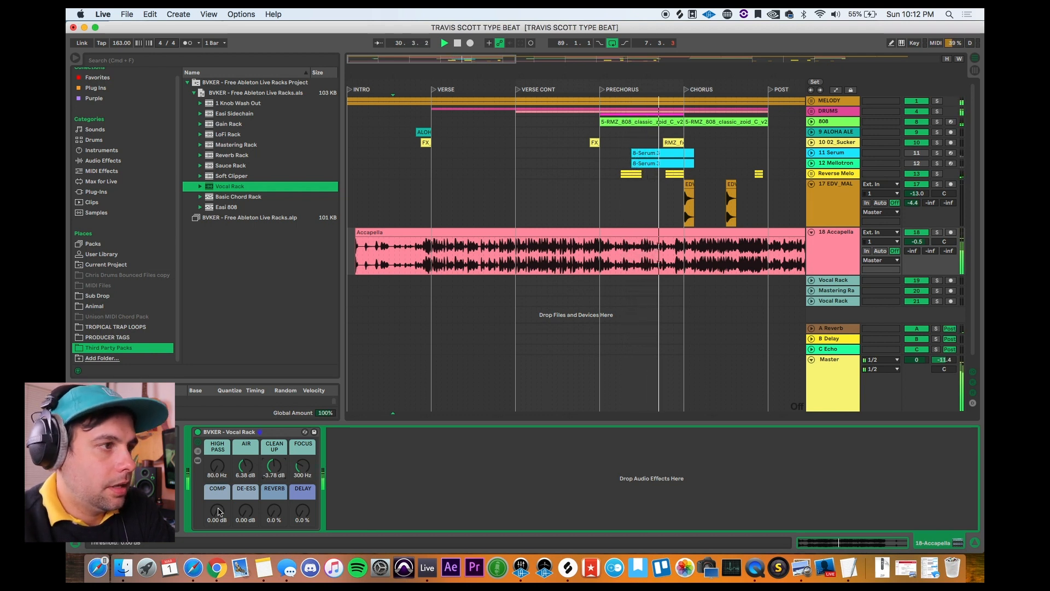
{"action": "left_click_drag", "start_coordinate": [246, 510], "coordinate": [245, 513]}
{"action": "left_click_drag", "start_coordinate": [217, 465], "coordinate": [249, 467]}
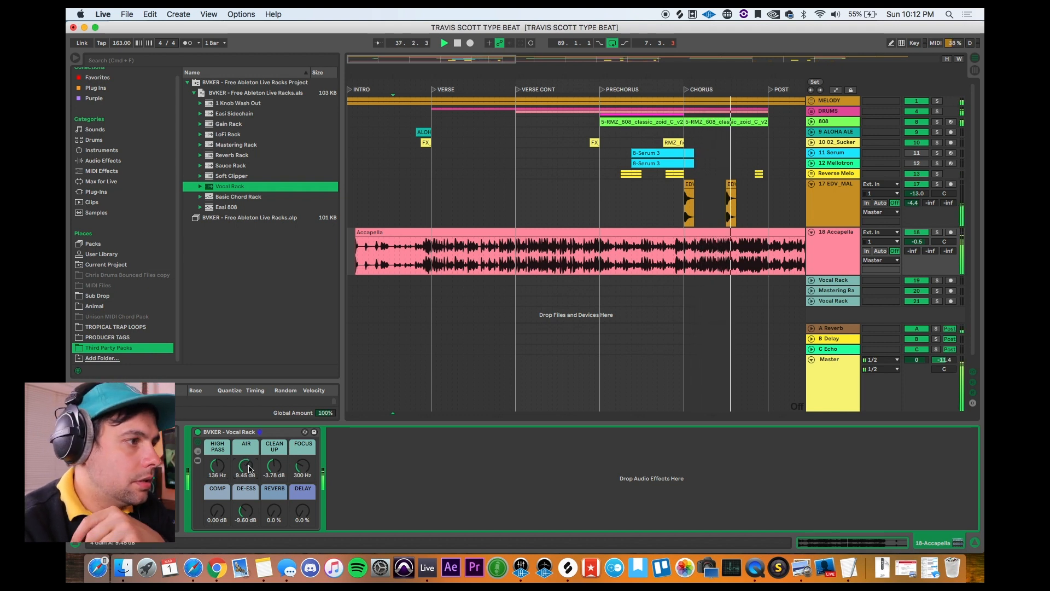
{"action": "left_click_drag", "start_coordinate": [223, 509], "coordinate": [224, 520]}
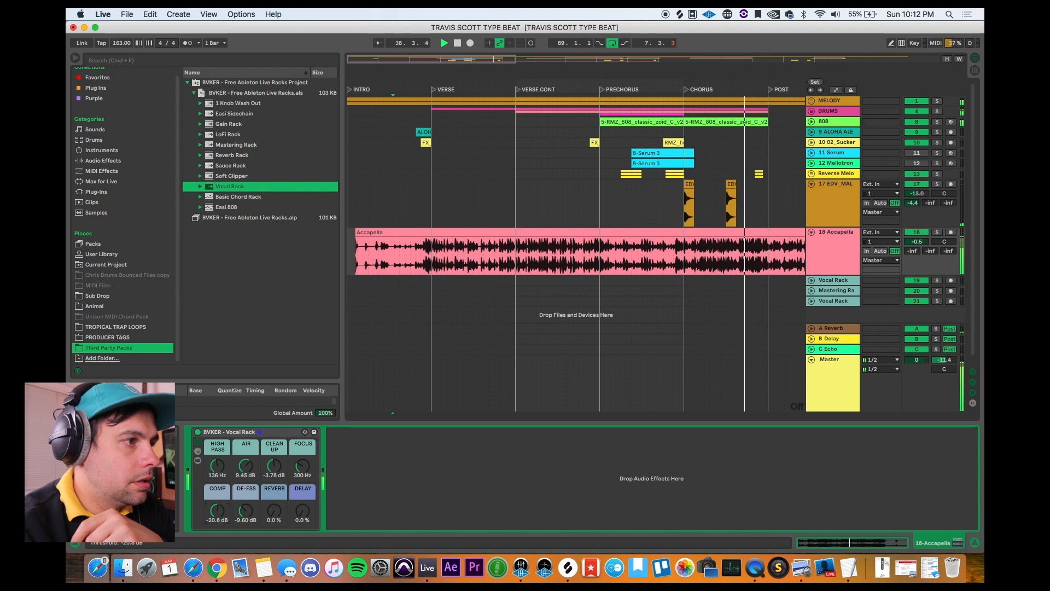
Step: Set Reverb to 20 %, Delay to 15 %, Comp to -18.9 dB, High Pass to 163 Hz, Focus to 385 Hz and the Accapella volume to -0.3 dB
{"action": "left_click_drag", "start_coordinate": [271, 515], "coordinate": [297, 510]}
{"action": "left_click", "coordinate": [917, 241]}
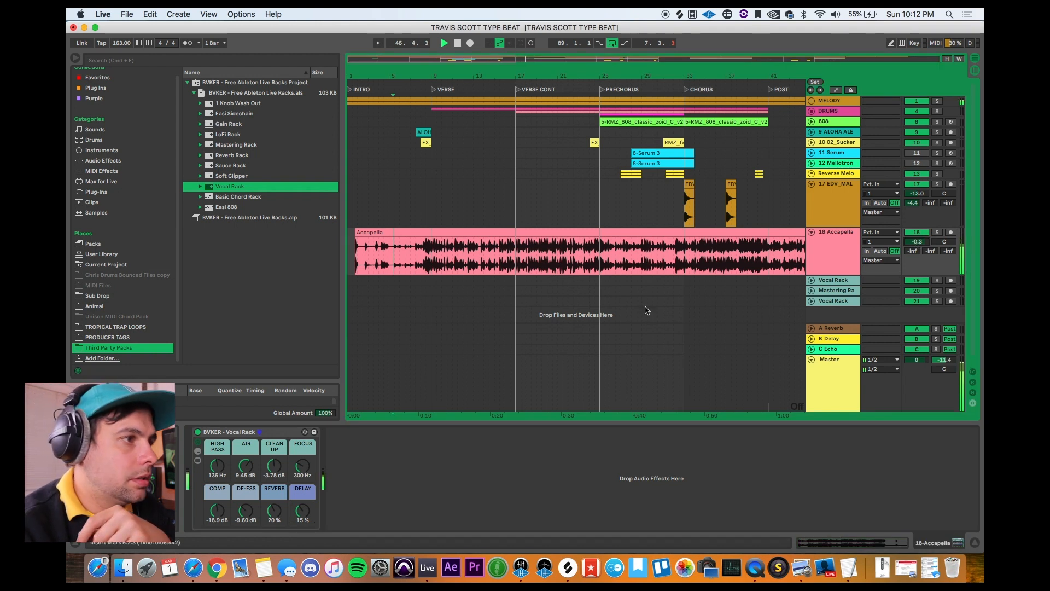
{"action": "left_click_drag", "start_coordinate": [304, 460], "coordinate": [304, 457]}
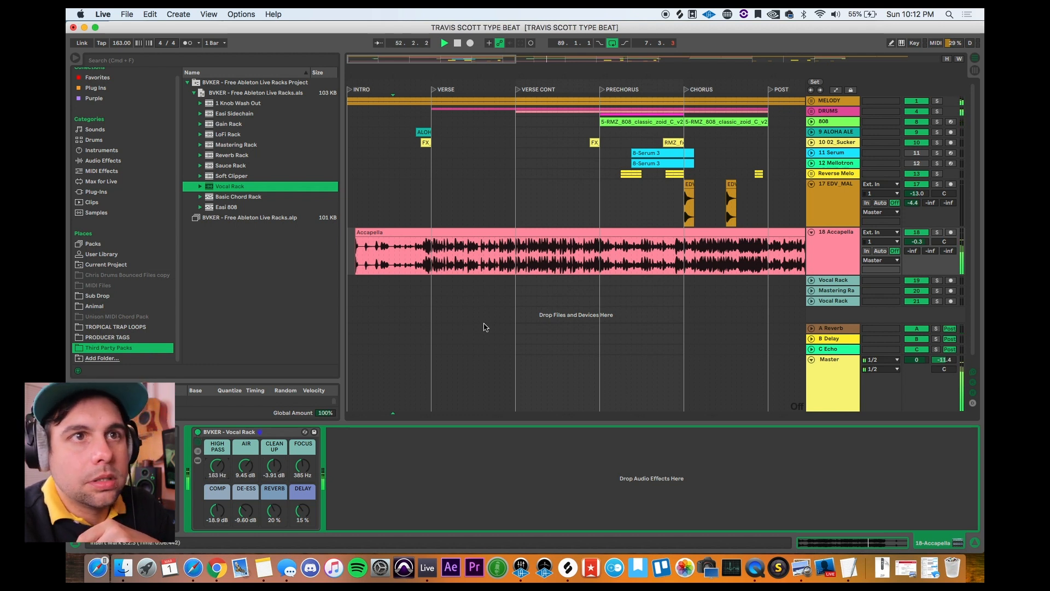
Step: Solo the Accapella track, toggle the Vocal Rack to compare, set Comp to -15.1 dB and the track volume to 0.8 dB
{"action": "left_click", "coordinate": [937, 232]}
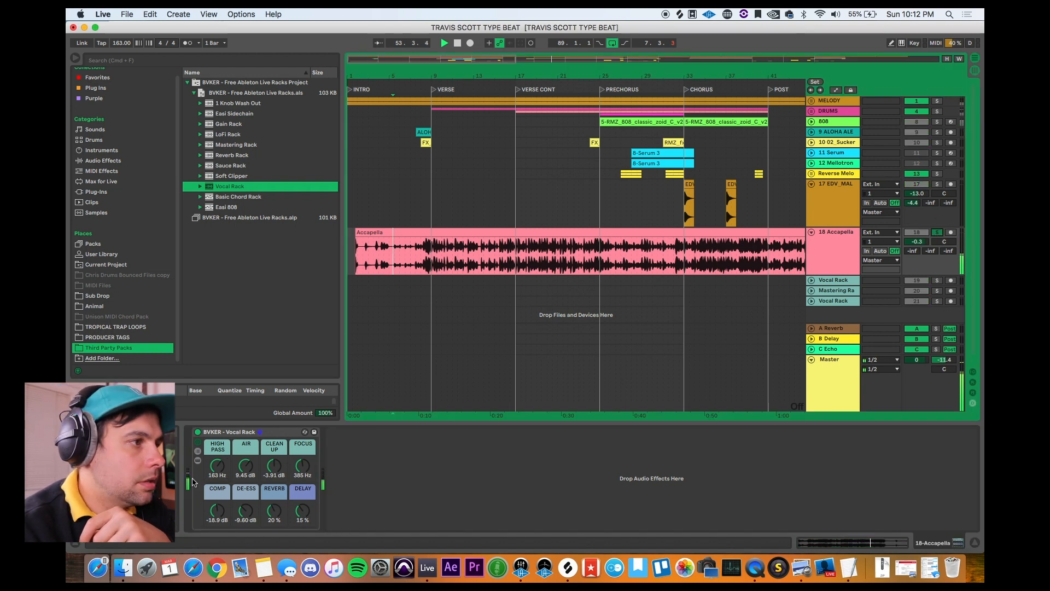
{"action": "left_click", "coordinate": [198, 433]}
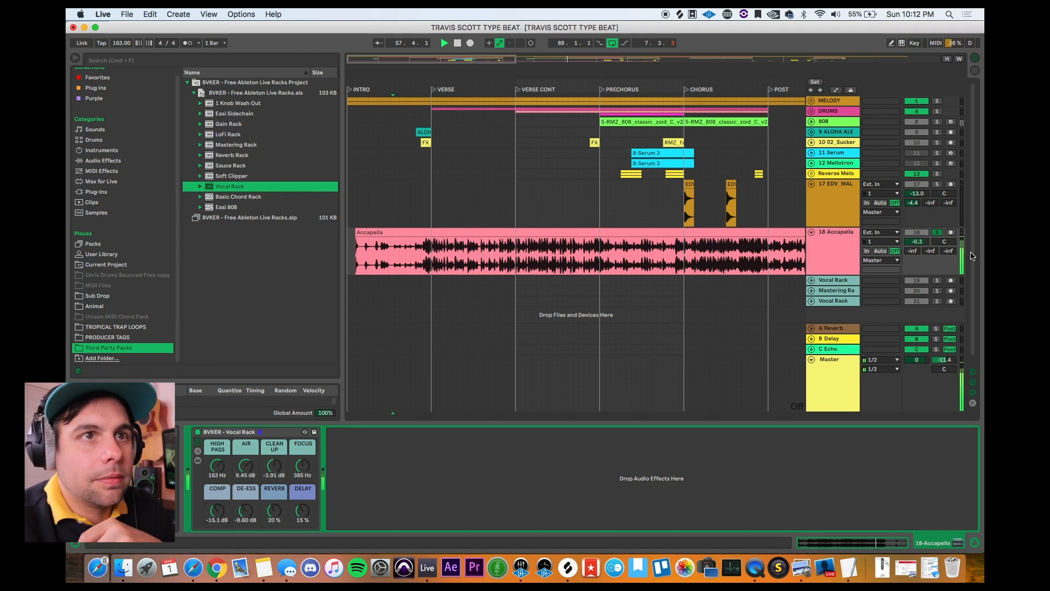
{"action": "left_click_drag", "start_coordinate": [922, 243], "coordinate": [922, 239]}
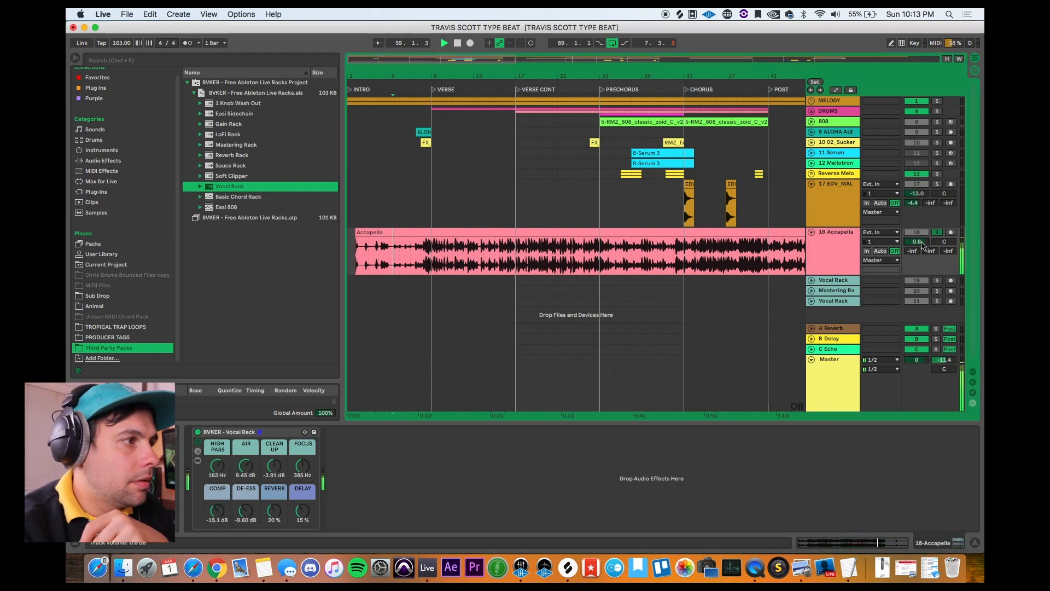
{"action": "left_click", "coordinate": [198, 432]}
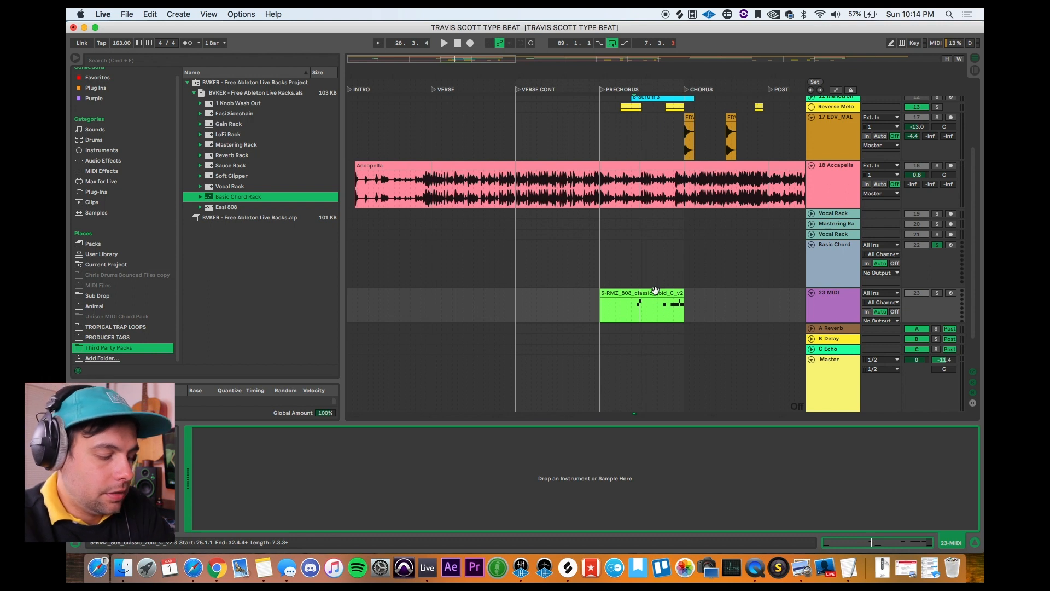
Step: Delete the 808 clip in the prechorus of the 23 MIDI track
{"action": "left_click", "coordinate": [617, 296]}
{"action": "key", "text": "Delete"}
Step: Load the 1 Knob Wash Out rack from the pack and place it after the Auto Filter on the MELODY group
{"action": "left_click", "coordinate": [209, 103]}
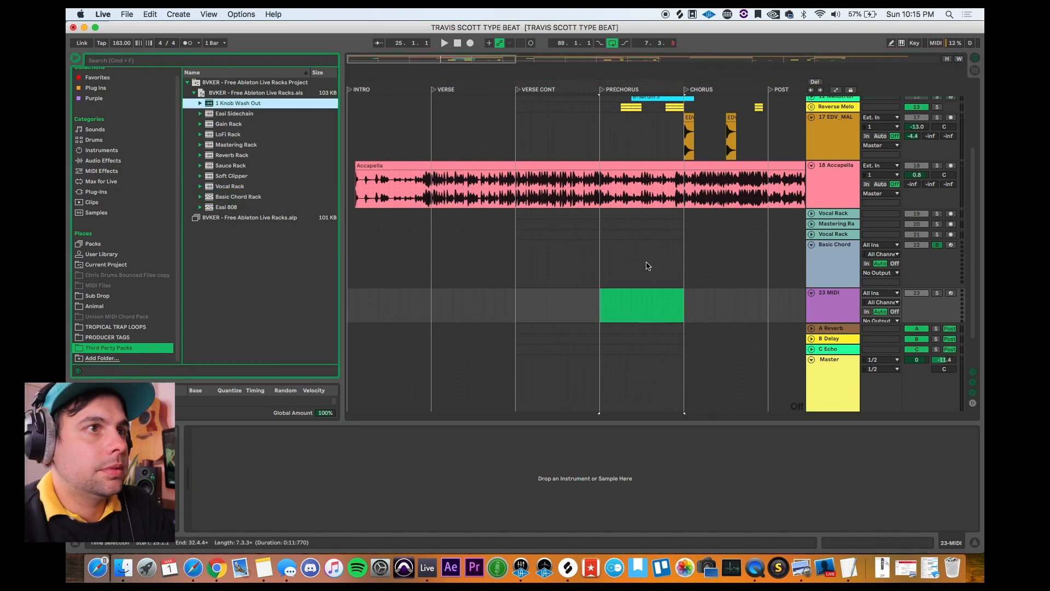
{"action": "scroll", "coordinate": [646, 263], "scroll_direction": "up", "scroll_amount": 2}
{"action": "scroll", "coordinate": [646, 263], "scroll_direction": "down", "scroll_amount": 5}
{"action": "scroll", "coordinate": [646, 263], "scroll_direction": "up", "scroll_amount": 1}
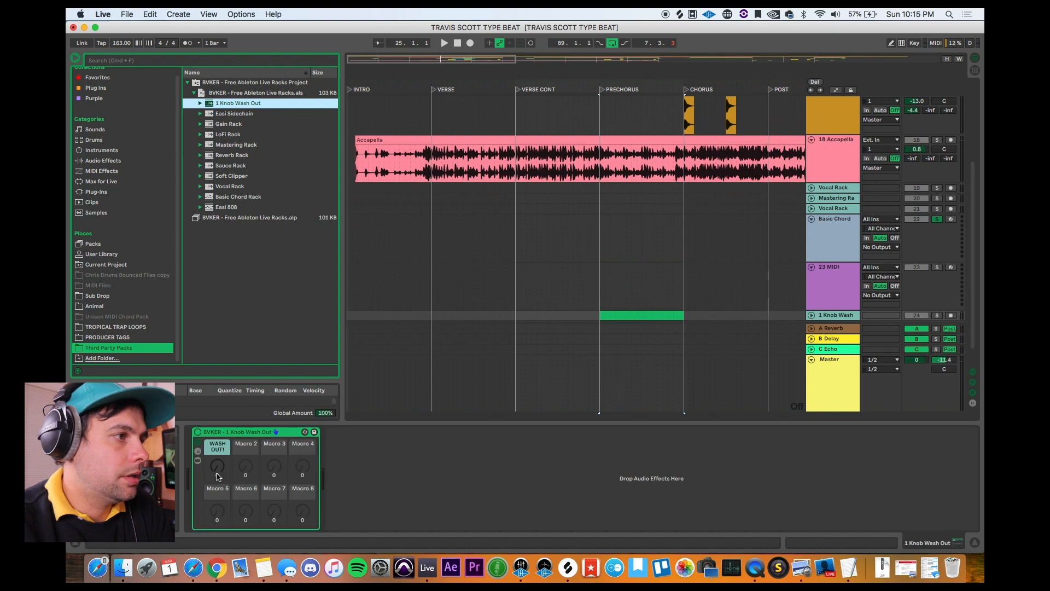
{"action": "left_click_drag", "start_coordinate": [217, 476], "coordinate": [218, 432]}
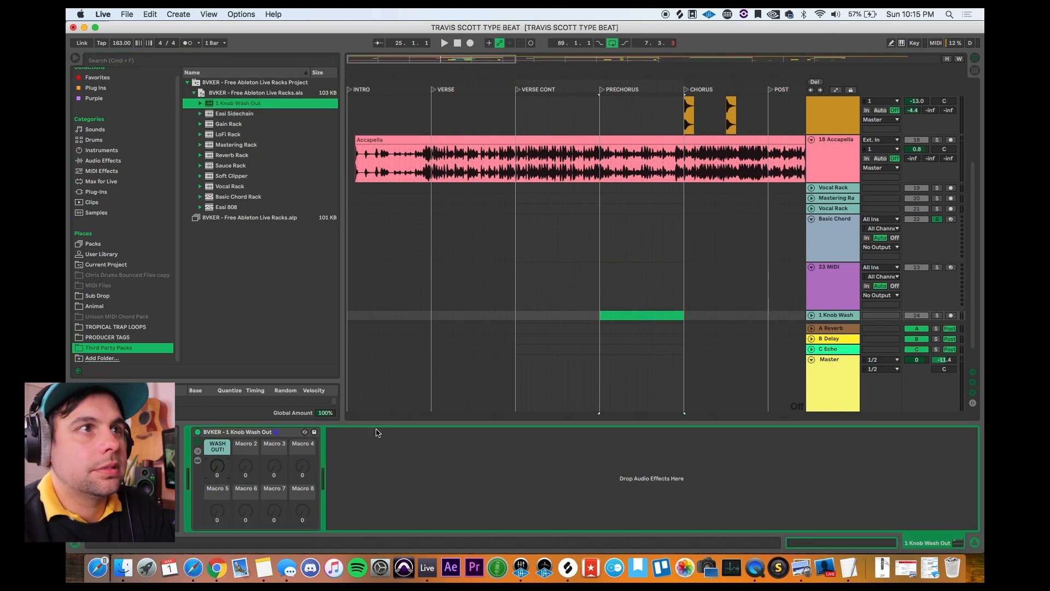
{"action": "scroll", "coordinate": [551, 242], "scroll_direction": "up", "scroll_amount": 5}
{"action": "left_click_drag", "start_coordinate": [233, 441], "coordinate": [832, 101]}
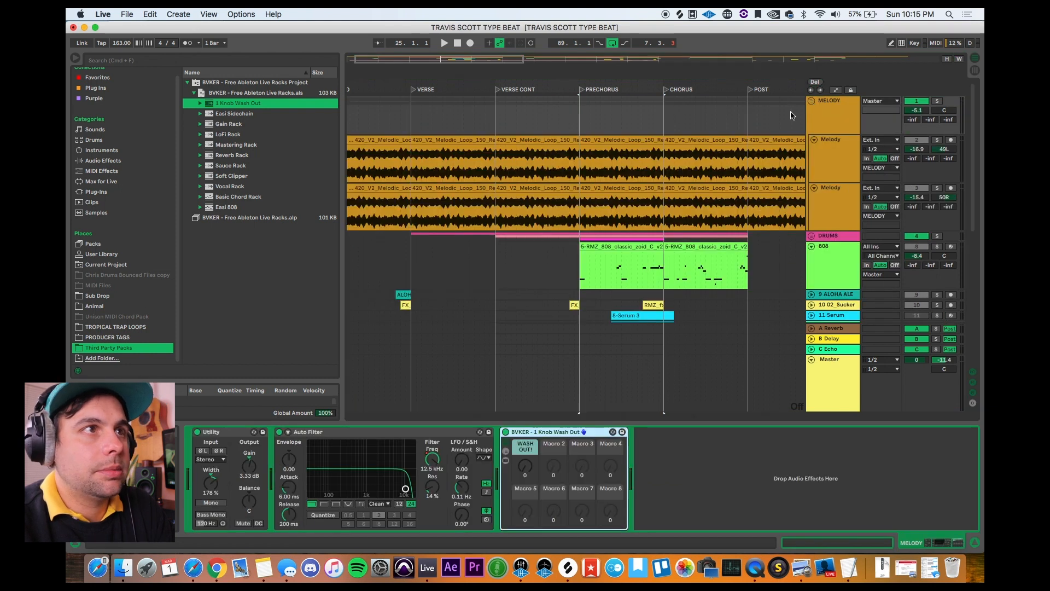
Step: Solo the MELODY group and turn up the Wash Out macro while playing from the prechorus
{"action": "left_click", "coordinate": [582, 217]}
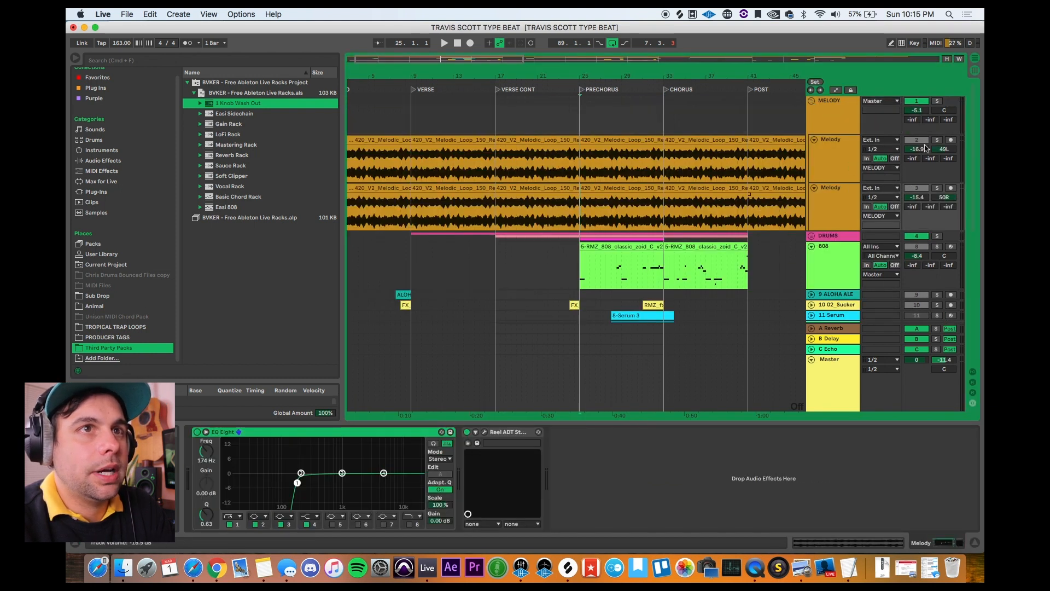
{"action": "left_click", "coordinate": [937, 100]}
{"action": "left_click", "coordinate": [839, 117]}
{"action": "key", "text": "space"}
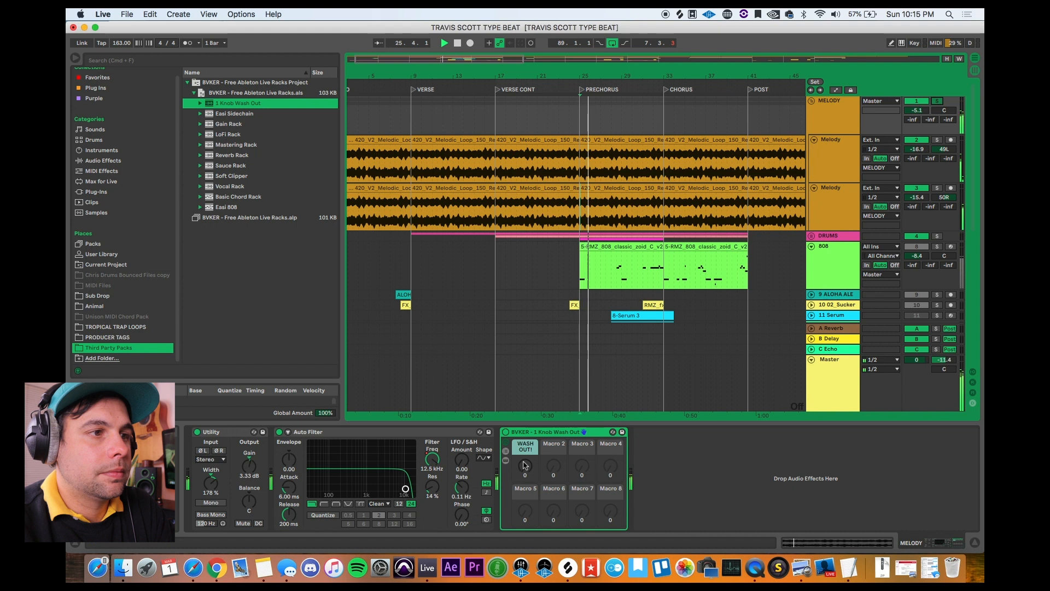
{"action": "left_click_drag", "start_coordinate": [524, 466], "coordinate": [525, 407]}
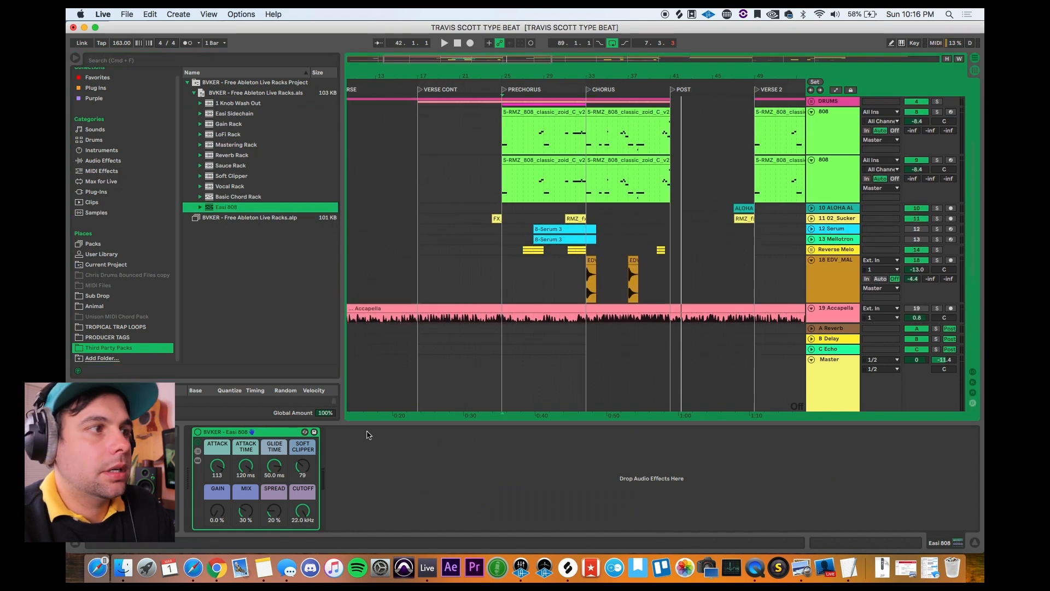
Step: Place the Easi 808 rack on the second 808 track, solo that track and play it from the prechorus
{"action": "left_click_drag", "start_coordinate": [282, 433], "coordinate": [549, 173]}
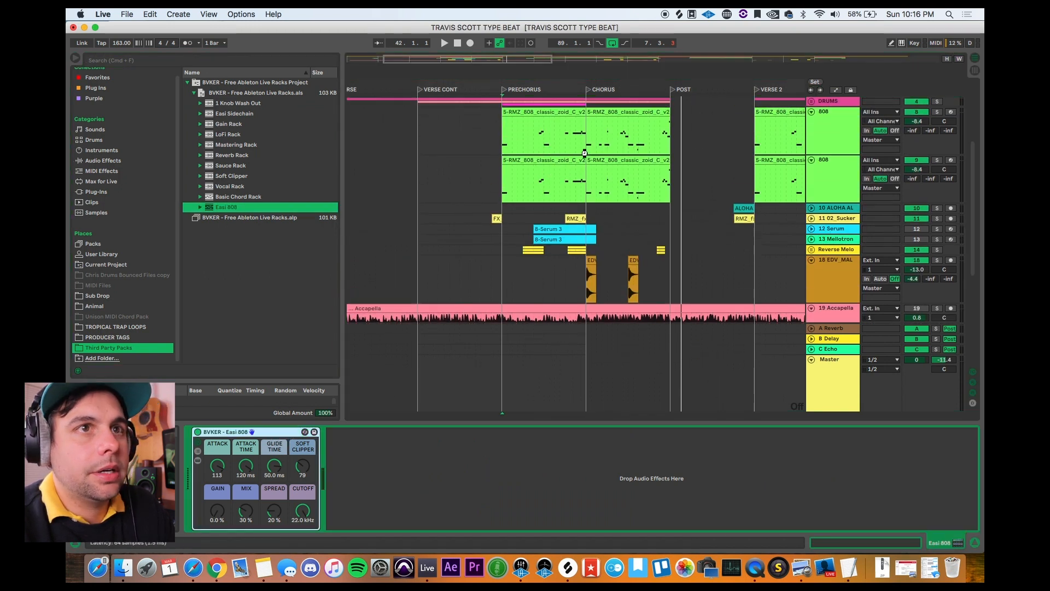
{"action": "left_click", "coordinate": [937, 160]}
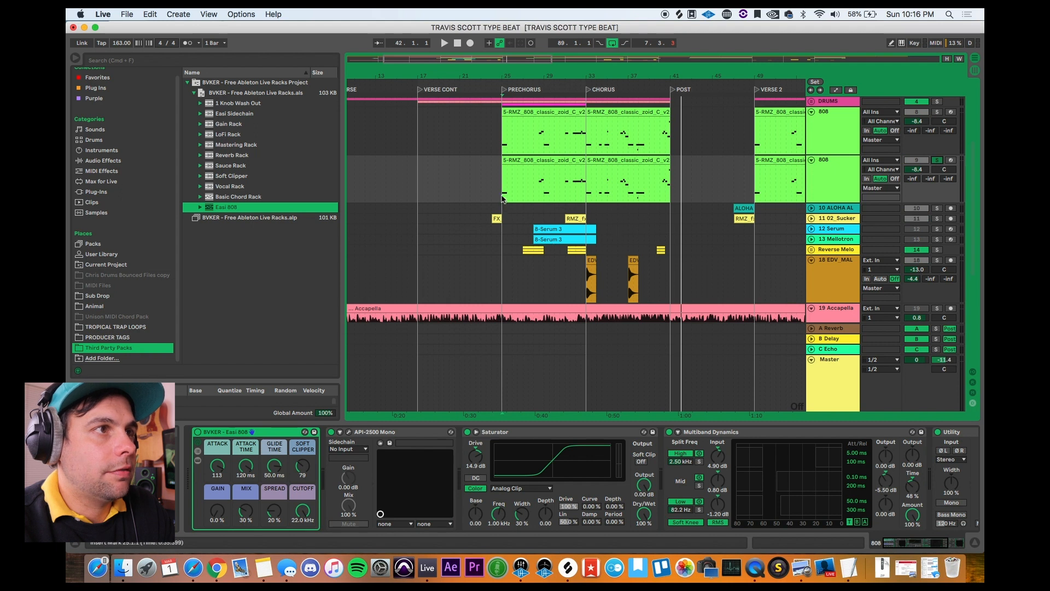
{"action": "key", "text": "space"}
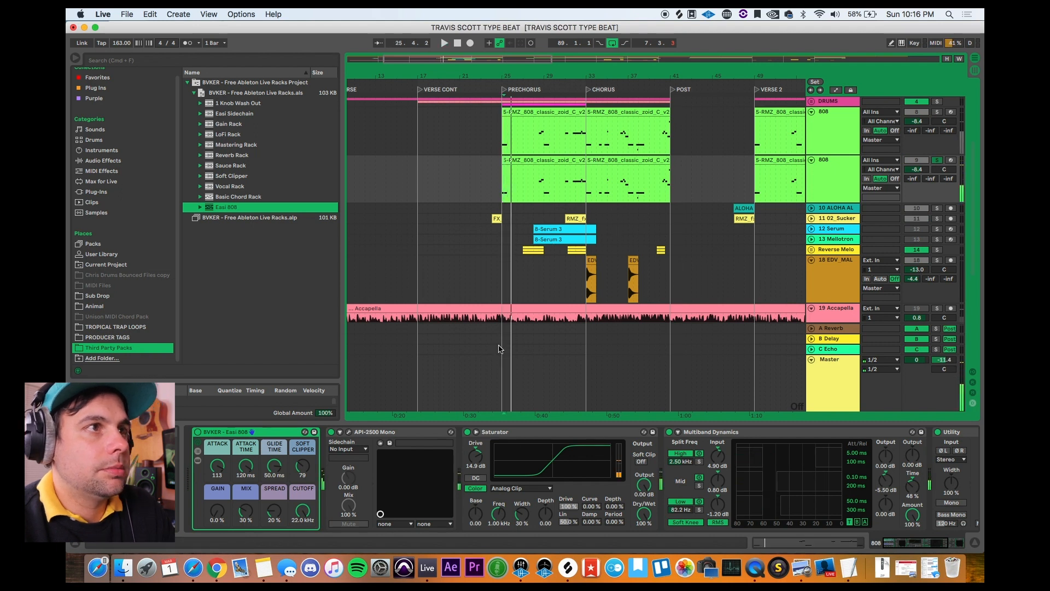
{"action": "key", "text": "space"}
Step: Transpose all notes of the second 808 track's prechorus clip down an octave to D2–A#2 and play the clip
{"action": "left_click", "coordinate": [556, 163]}
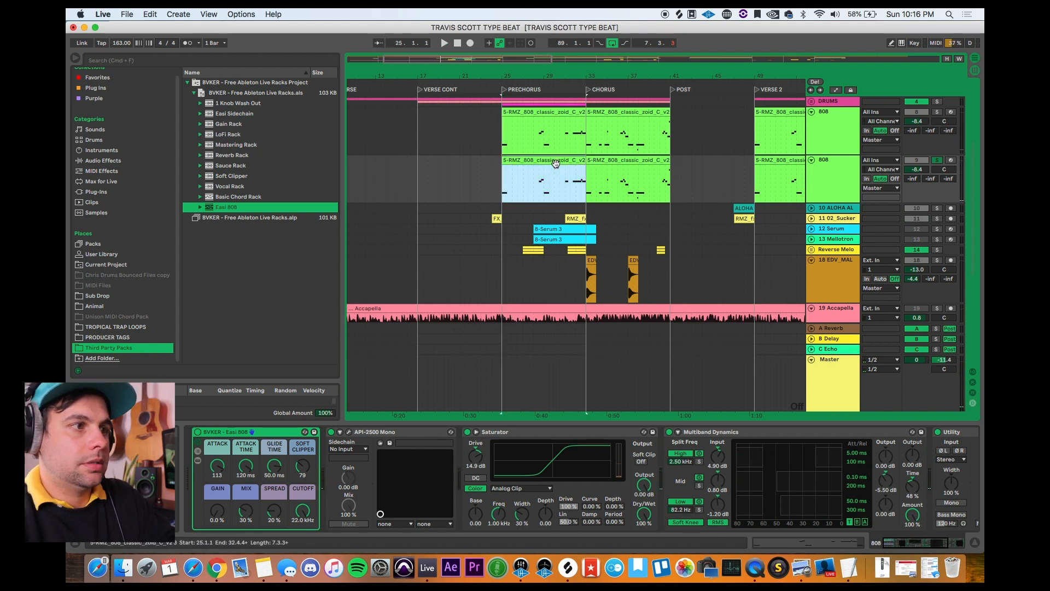
{"action": "double_click", "coordinate": [555, 163]}
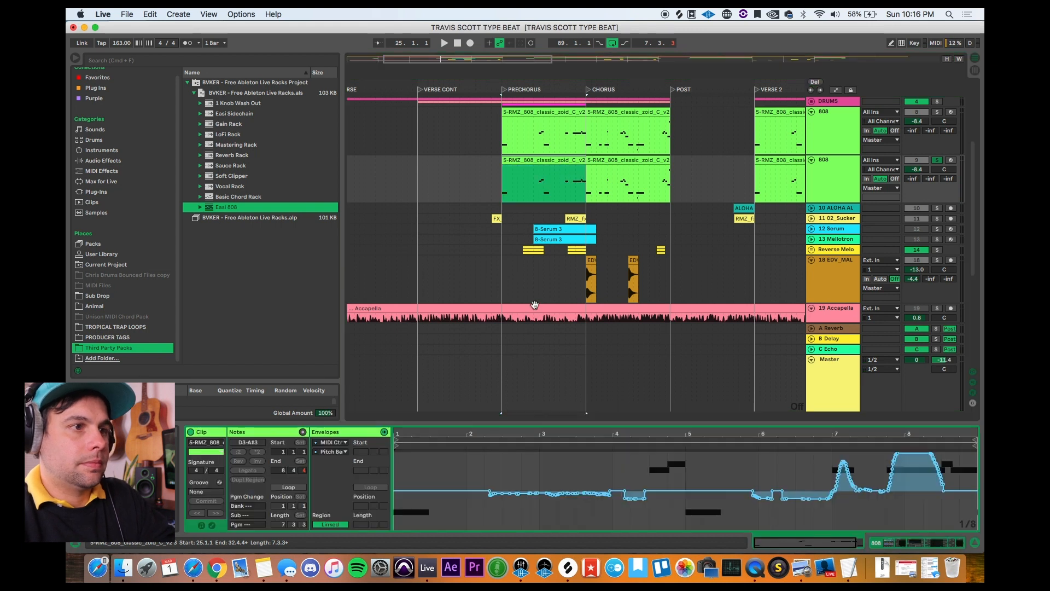
{"action": "left_click", "coordinate": [384, 432]}
{"action": "key", "text": "super+a"}
{"action": "key", "text": "shift+Down"}
{"action": "key", "text": "space"}
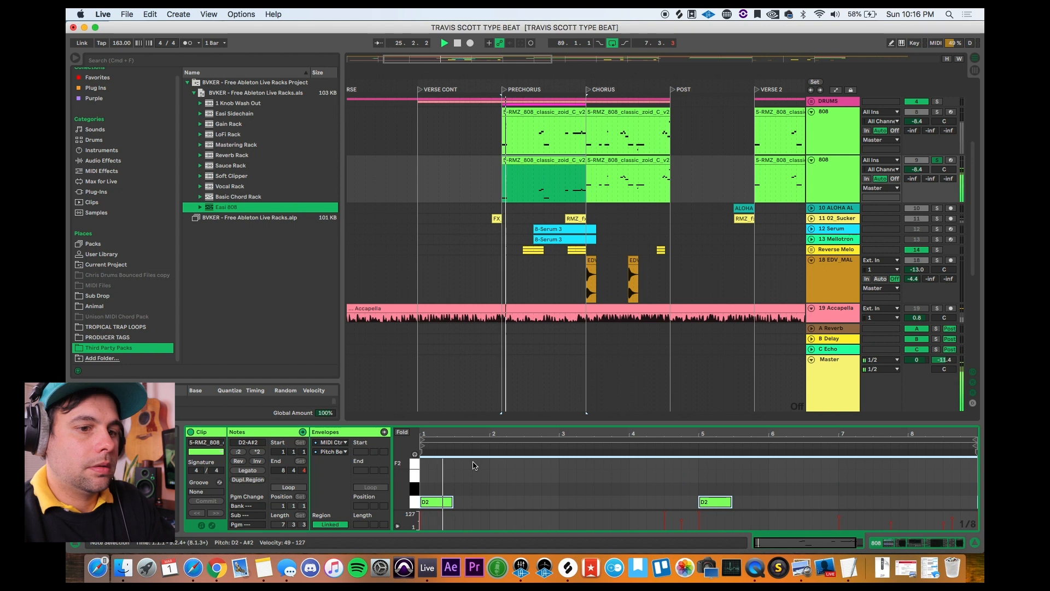
Step: Transpose the same clip's notes further down by octaves to D0–A#0, playing back the different octaves to compare them
{"action": "key", "text": "shift+Down"}
{"action": "key", "text": "space"}
{"action": "key", "text": "space"}
{"action": "key", "text": "shift+Up"}
{"action": "key", "text": "space"}
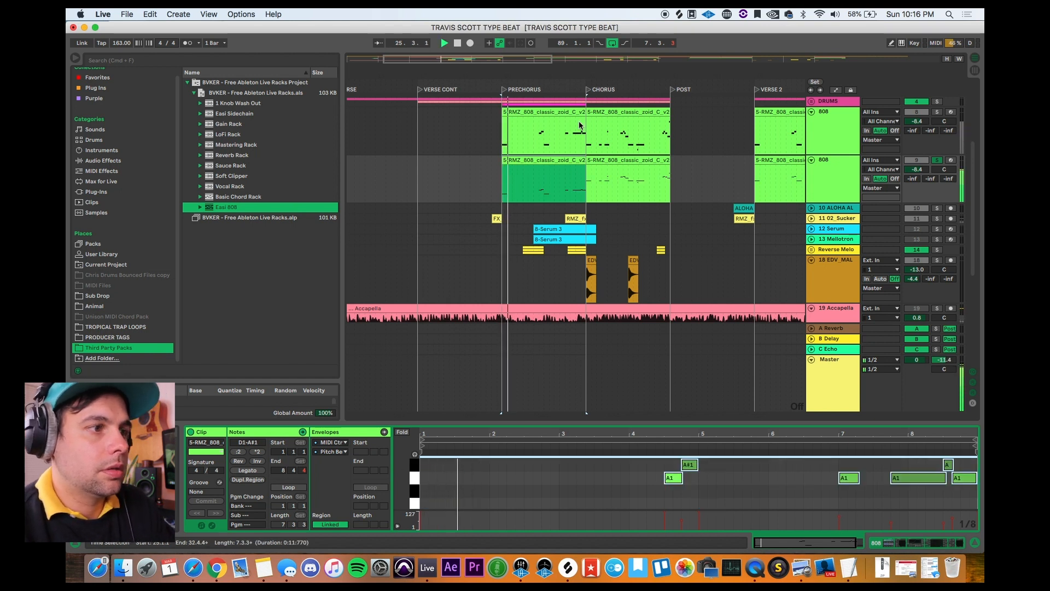
{"action": "key", "text": "space"}
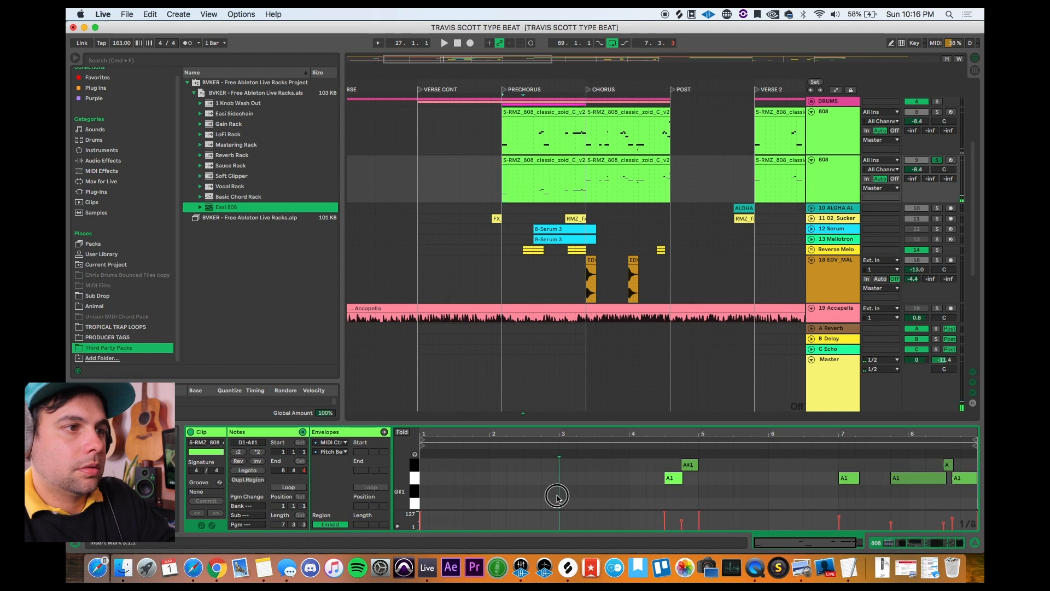
{"action": "key", "text": "shift+Down"}
{"action": "key", "text": "space"}
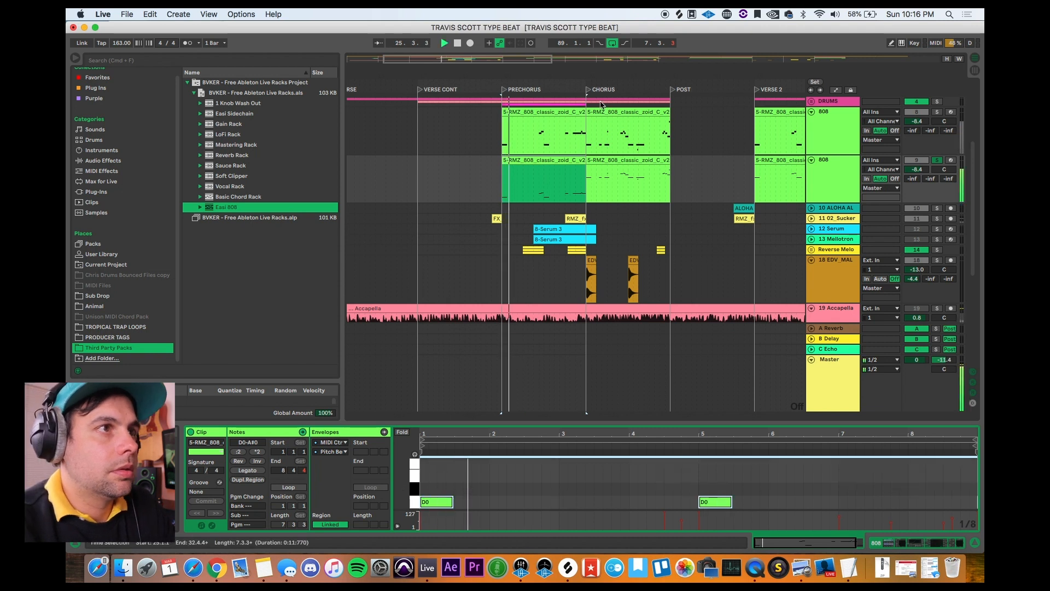
Step: Show the second 808 track's devices and set the Easi 808 rack's Attack to 15 during prechorus playback
{"action": "left_click", "coordinate": [546, 159]}
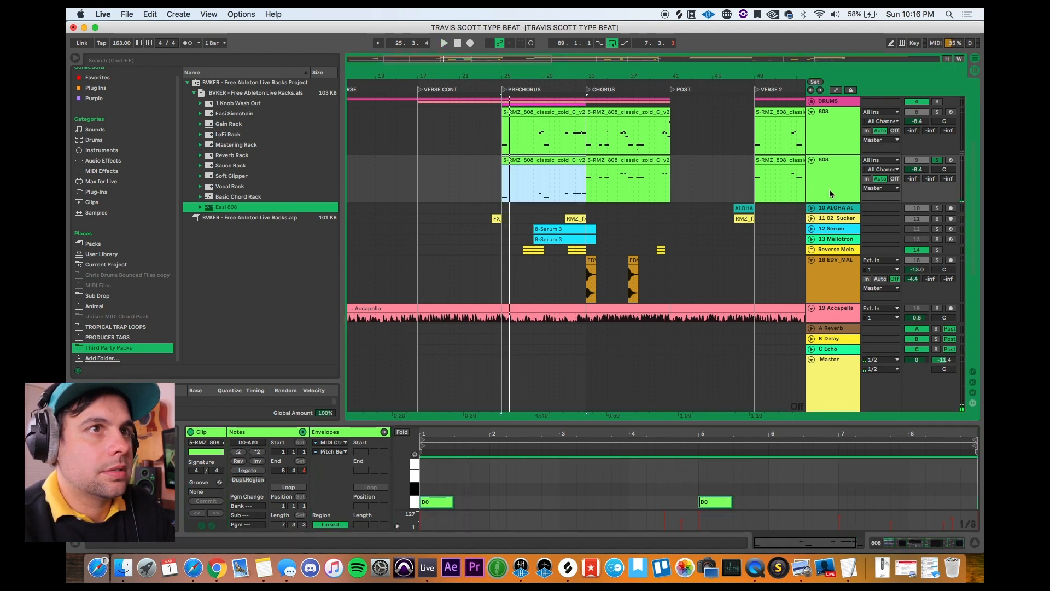
{"action": "double_click", "coordinate": [822, 160]}
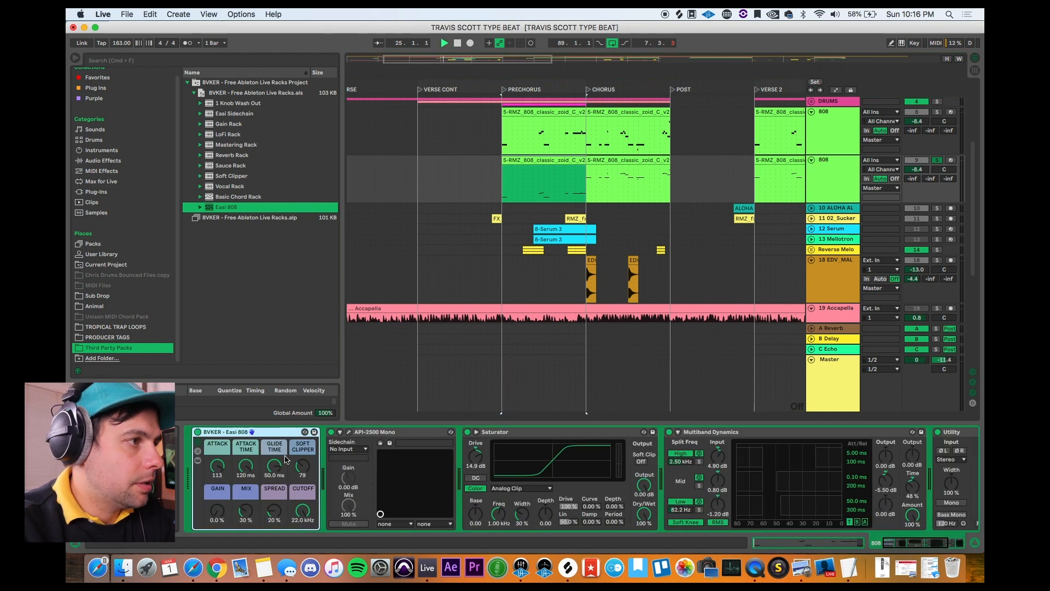
{"action": "key", "text": "space"}
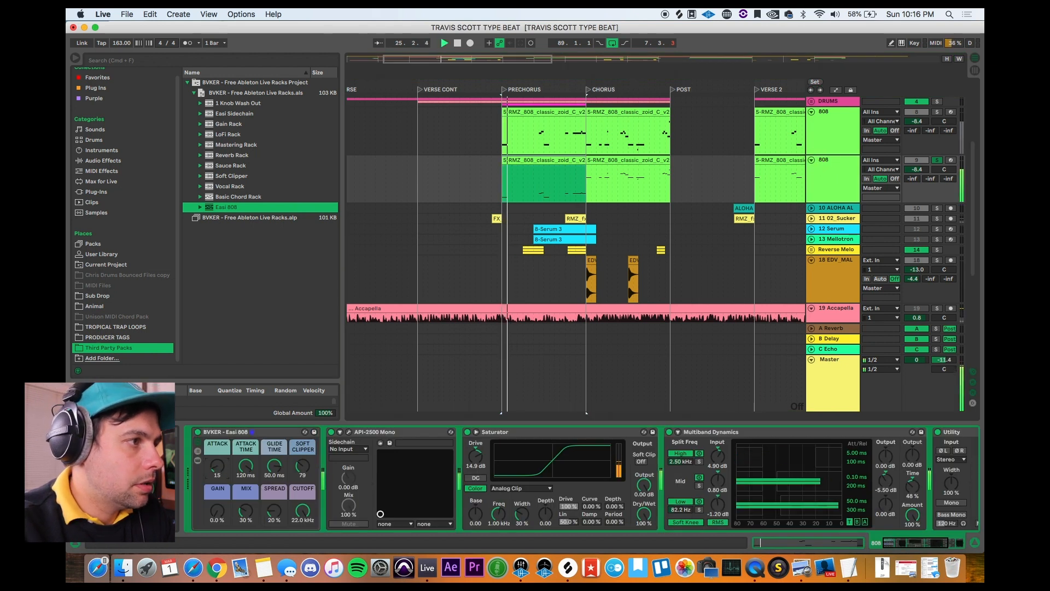
Step: Set the Easi 808 rack's Attack to 101, Attack Time to 50.9 ms, Glide Time to 8.90 ms, Soft Clipper to 76 and Gain to 17% during playback
{"action": "left_click_drag", "start_coordinate": [221, 466], "coordinate": [221, 432]}
{"action": "mouse_move", "coordinate": [244, 466]}
{"action": "left_mouse_down"}
{"action": "mouse_move", "coordinate": [245, 493]}
{"action": "mouse_move", "coordinate": [303, 464]}
{"action": "mouse_move", "coordinate": [303, 473]}
{"action": "left_mouse_up"}
{"action": "key", "text": "space"}
{"action": "key", "text": "space"}
{"action": "key", "text": "space"}
{"action": "key", "text": "space"}
{"action": "left_click_drag", "start_coordinate": [217, 511], "coordinate": [218, 513]}
{"action": "key", "text": "space"}
{"action": "key", "text": "space"}
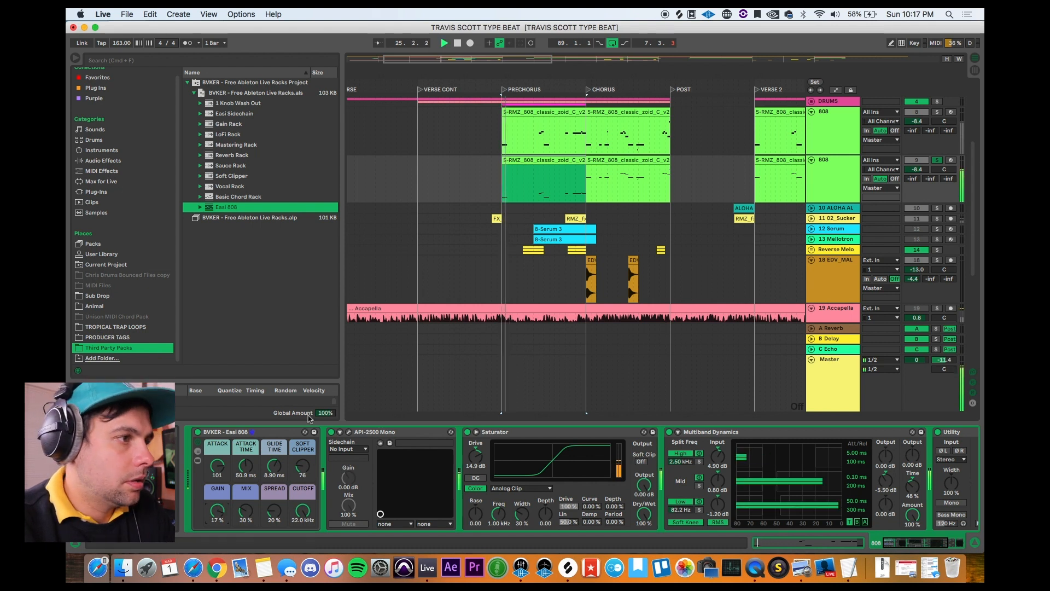
Step: Set the Easi 808 rack's Cutoff to 7.85 kHz and its Mix to 69% while auditioning the prechorus
{"action": "left_click_drag", "start_coordinate": [304, 512], "coordinate": [305, 487]}
{"action": "key", "text": "space"}
{"action": "key", "text": "space"}
{"action": "key", "text": "space"}
{"action": "left_click_drag", "start_coordinate": [250, 513], "coordinate": [250, 487]}
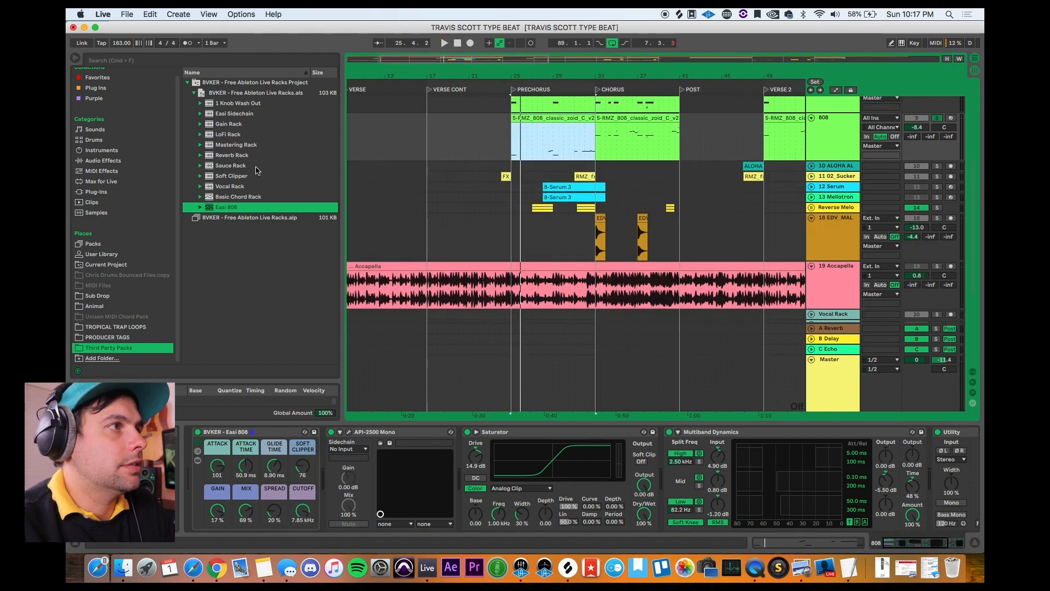
Step: Unfold the Reverse Melody group and add the LoFi Rack on a new track above it and after the group's Auto Filter
{"action": "left_click", "coordinate": [239, 135]}
{"action": "scroll", "coordinate": [519, 204], "scroll_direction": "down", "scroll_amount": 2}
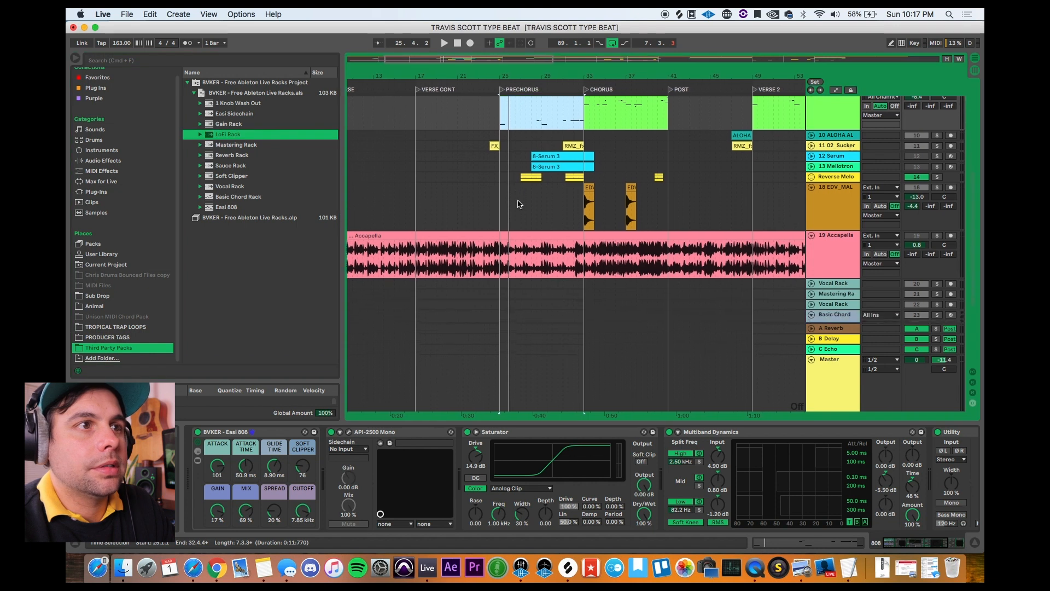
{"action": "scroll", "coordinate": [519, 204], "scroll_direction": "up", "scroll_amount": 3}
{"action": "scroll", "coordinate": [518, 203], "scroll_direction": "right", "scroll_amount": 2}
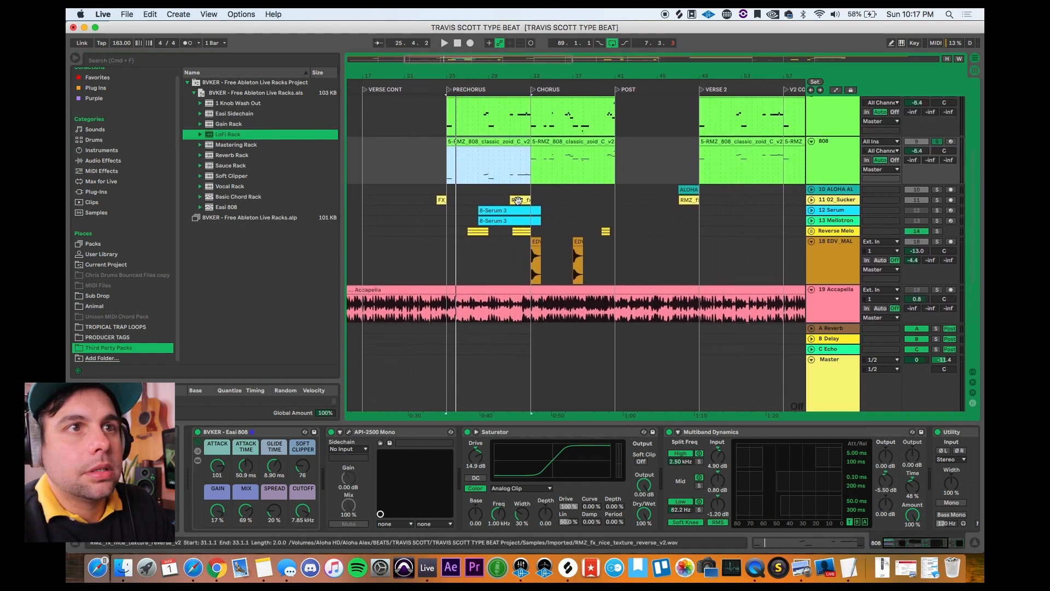
{"action": "left_click", "coordinate": [812, 232]}
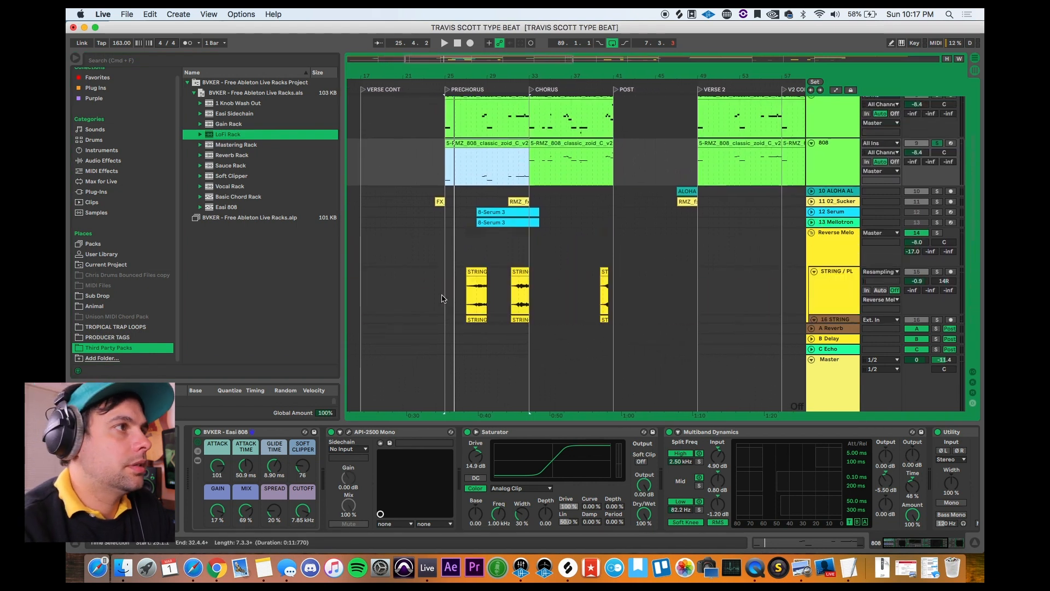
{"action": "left_click_drag", "start_coordinate": [207, 141], "coordinate": [862, 229]}
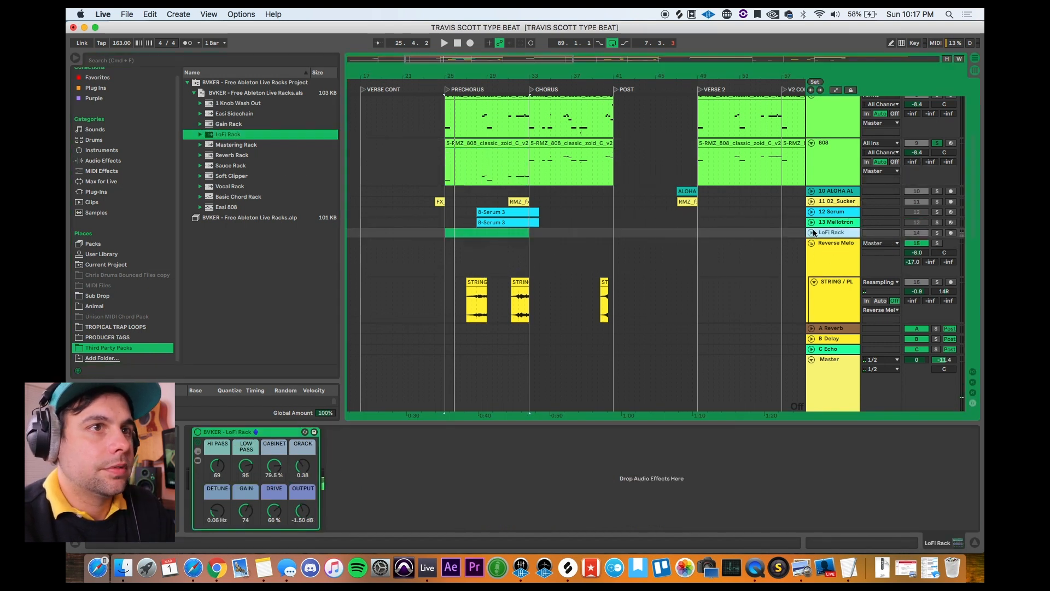
{"action": "left_click", "coordinate": [230, 434]}
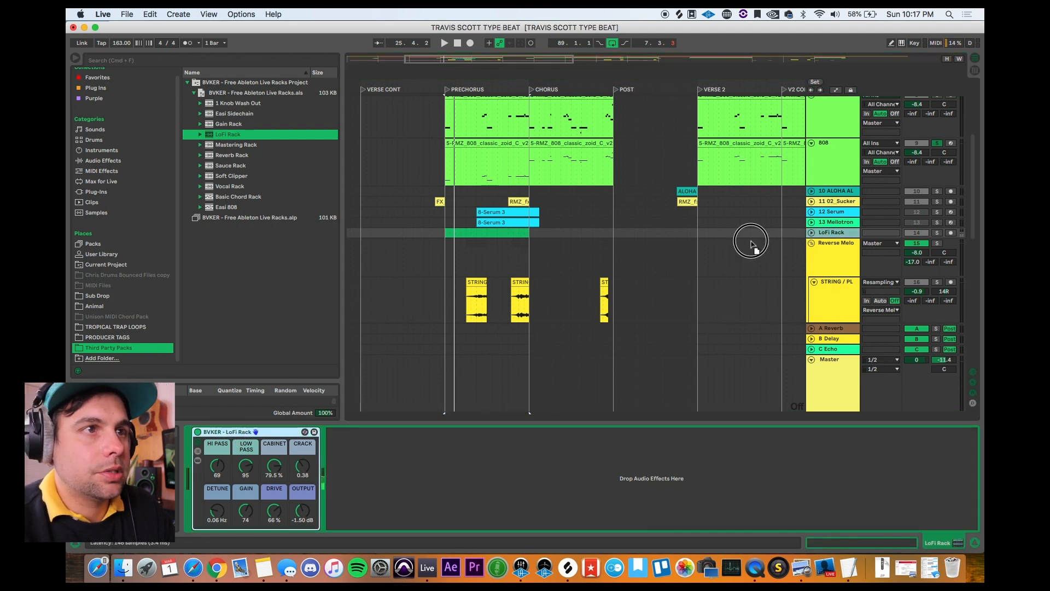
{"action": "left_click", "coordinate": [718, 258]}
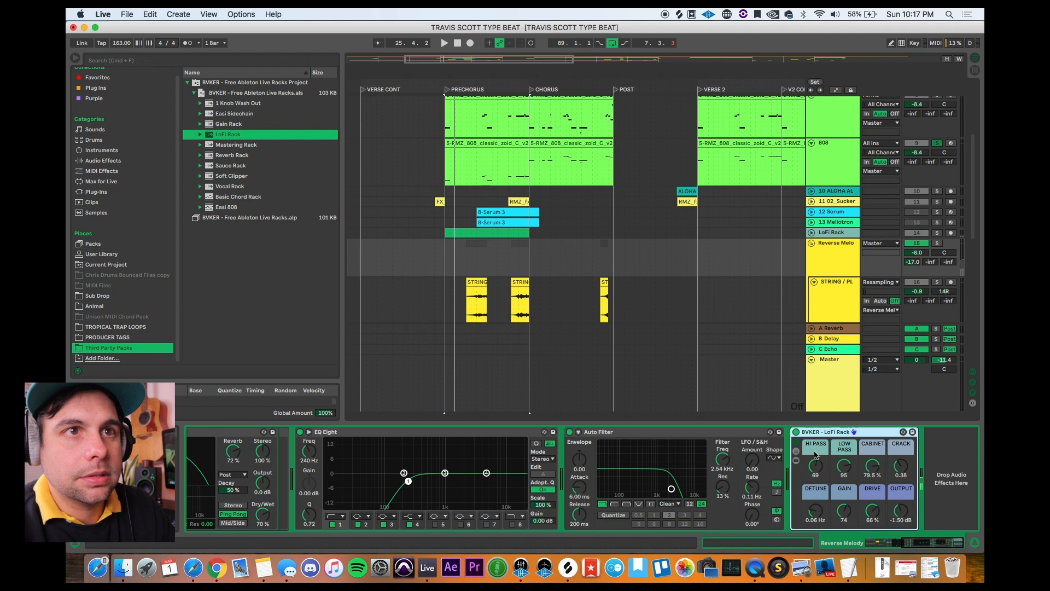
Step: Solo the Reverse Melody group and play it from the first STRING clip in the prechorus
{"action": "left_click", "coordinate": [940, 246]}
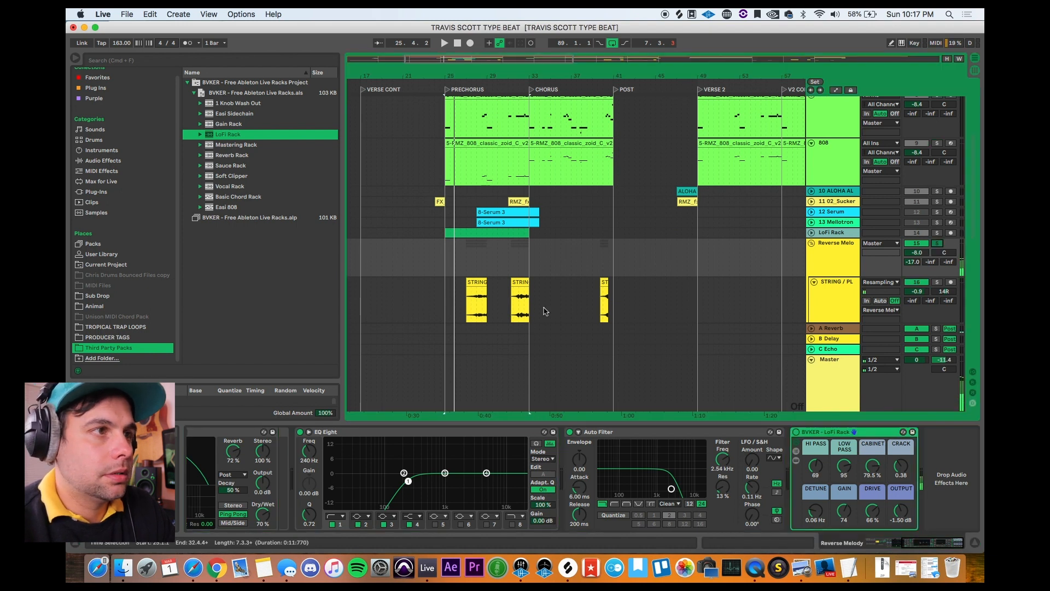
{"action": "left_click", "coordinate": [466, 309]}
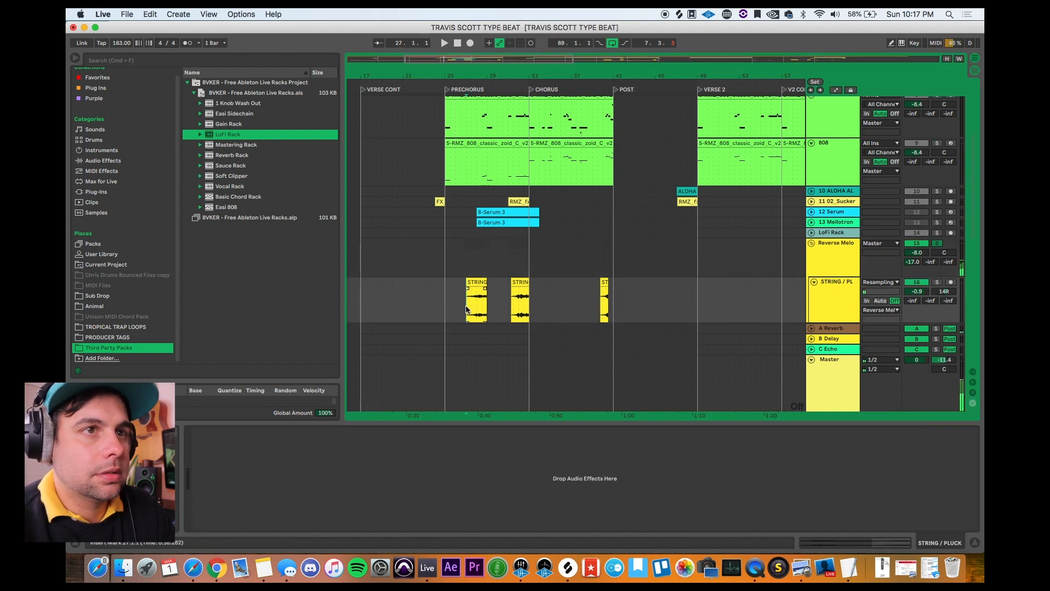
{"action": "left_click", "coordinate": [832, 250]}
{"action": "key", "text": "space"}
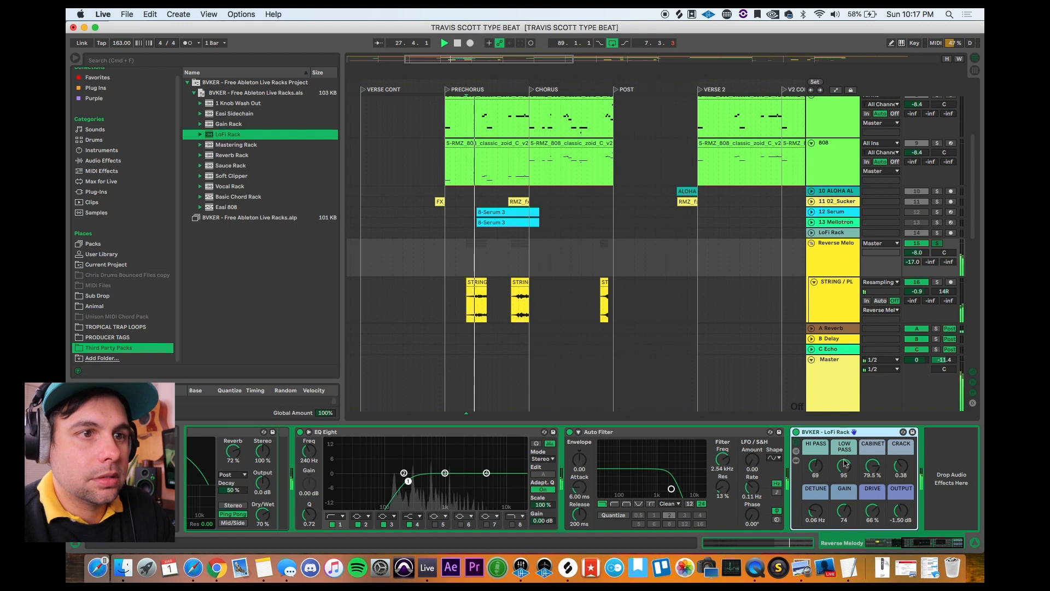
Step: Set the LoFi Rack's Hi Pass to 103, Low Pass to 80 and Detune to 0.66 Hz while replaying the reversed strings
{"action": "left_click_drag", "start_coordinate": [816, 512], "coordinate": [816, 500]}
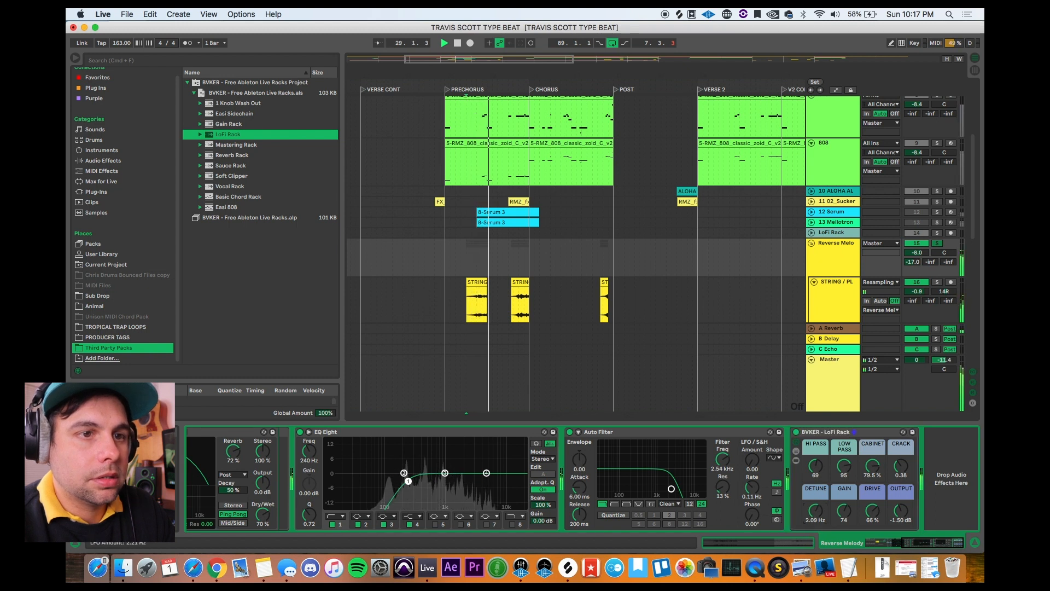
{"action": "key", "text": "space"}
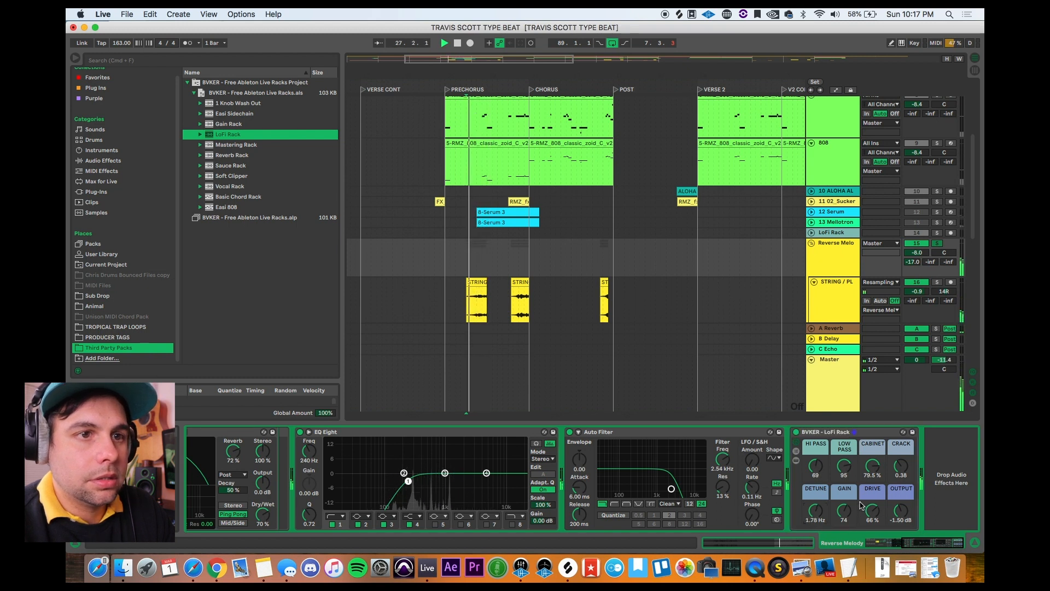
{"action": "left_click_drag", "start_coordinate": [817, 466], "coordinate": [844, 494]}
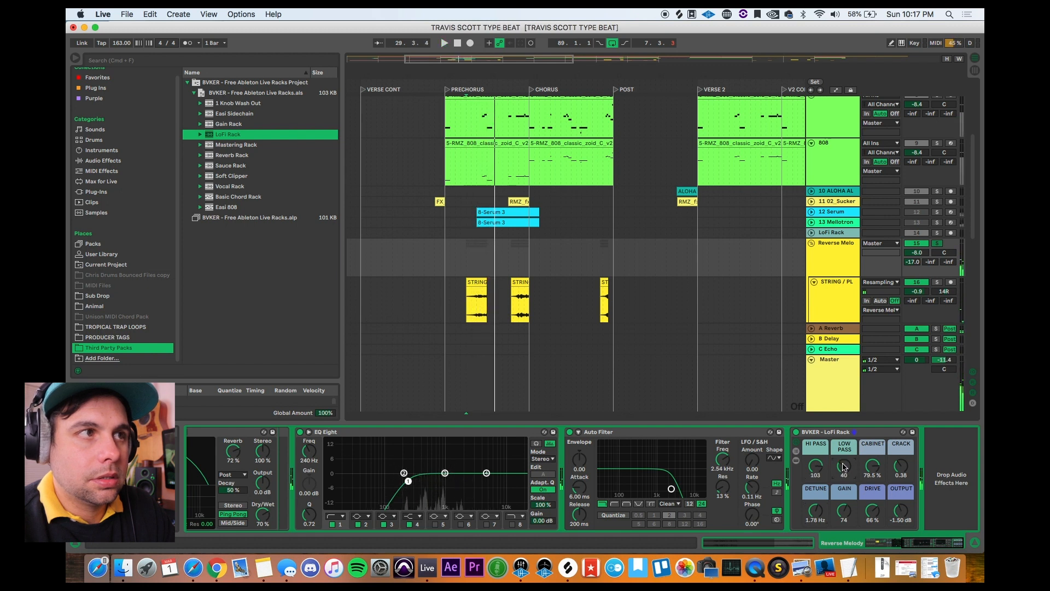
{"action": "key", "text": "space"}
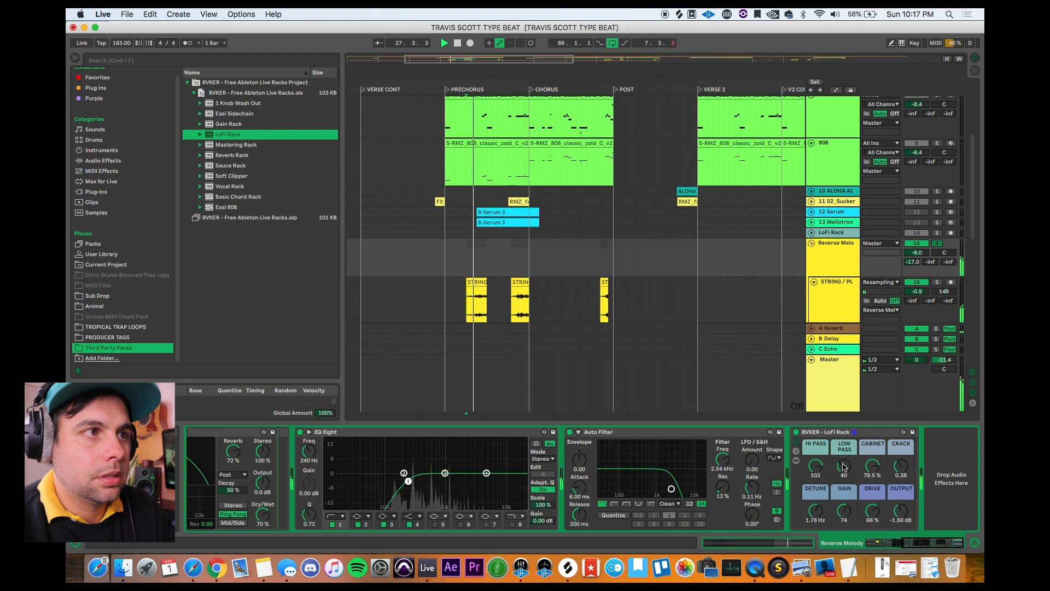
{"action": "left_click_drag", "start_coordinate": [844, 466], "coordinate": [846, 441]}
{"action": "left_click_drag", "start_coordinate": [815, 510], "coordinate": [816, 517]}
{"action": "key", "text": "space"}
{"action": "key", "text": "space"}
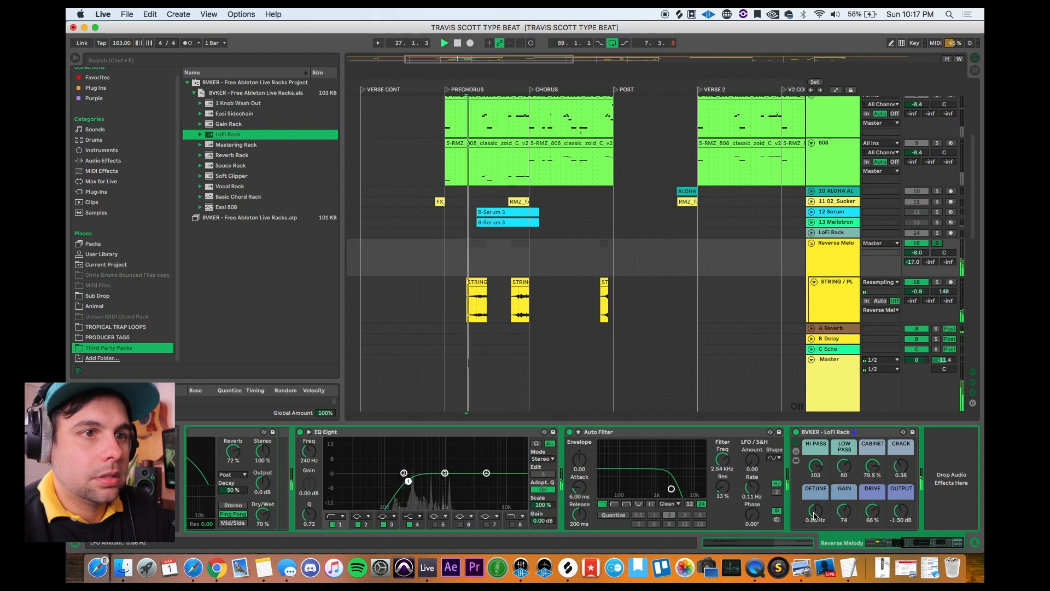
Step: Delete the LoFi Rack from the Reverse Melody group and select the Reverb Rack in the browser
{"action": "left_click", "coordinate": [861, 438]}
{"action": "key", "text": "Delete"}
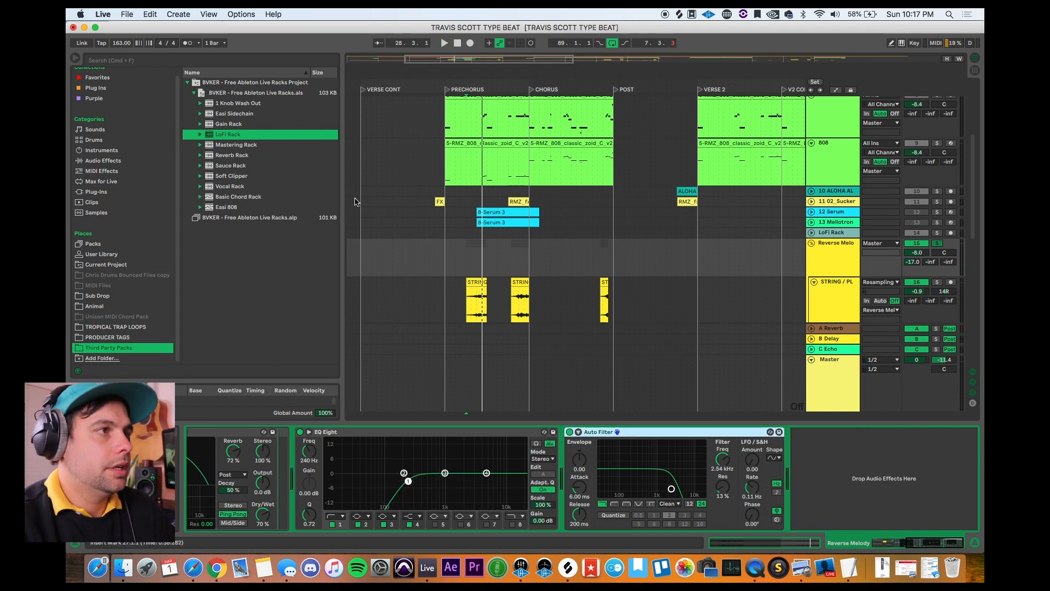
{"action": "left_click", "coordinate": [246, 155]}
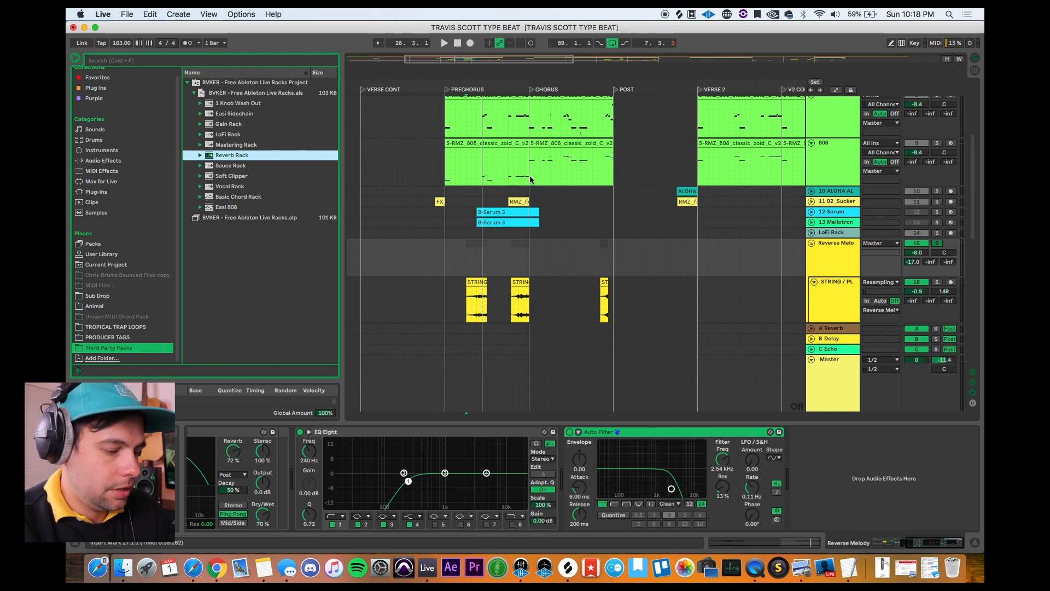
Step: Add the Sauce Rack from the browser to a new track below the Easi 808 track
{"action": "scroll", "coordinate": [533, 179], "scroll_direction": "up", "scroll_amount": 5}
{"action": "left_click", "coordinate": [208, 166]}
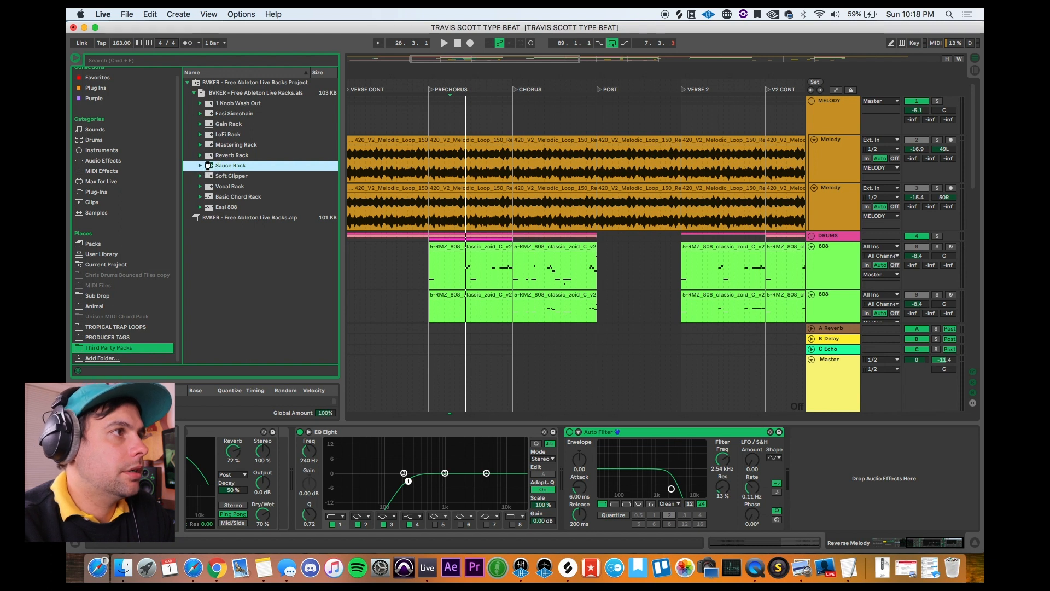
{"action": "scroll", "coordinate": [514, 207], "scroll_direction": "down", "scroll_amount": 10}
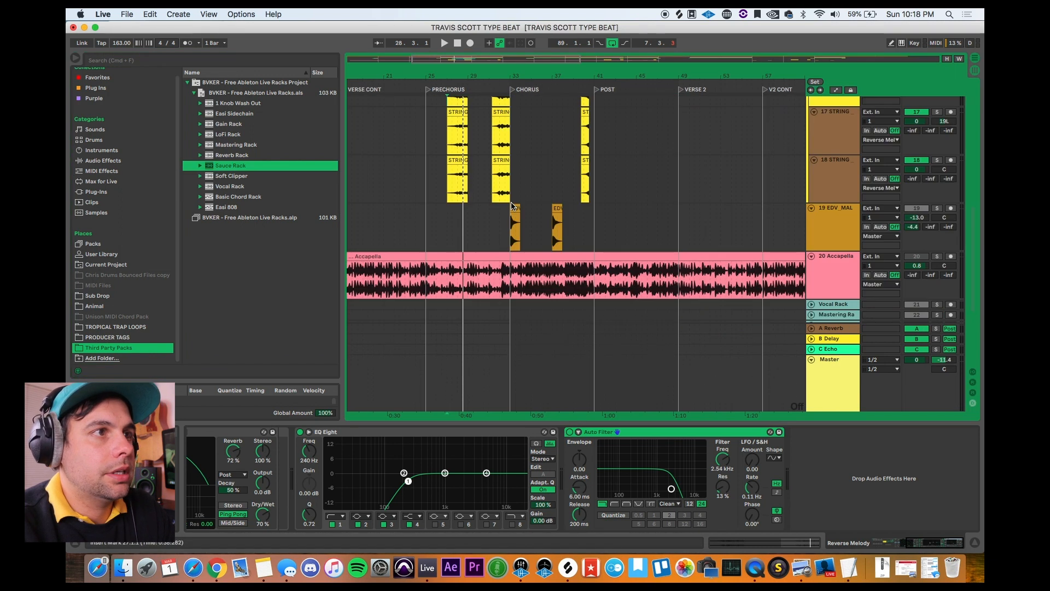
{"action": "scroll", "coordinate": [513, 206], "scroll_direction": "down", "scroll_amount": 5}
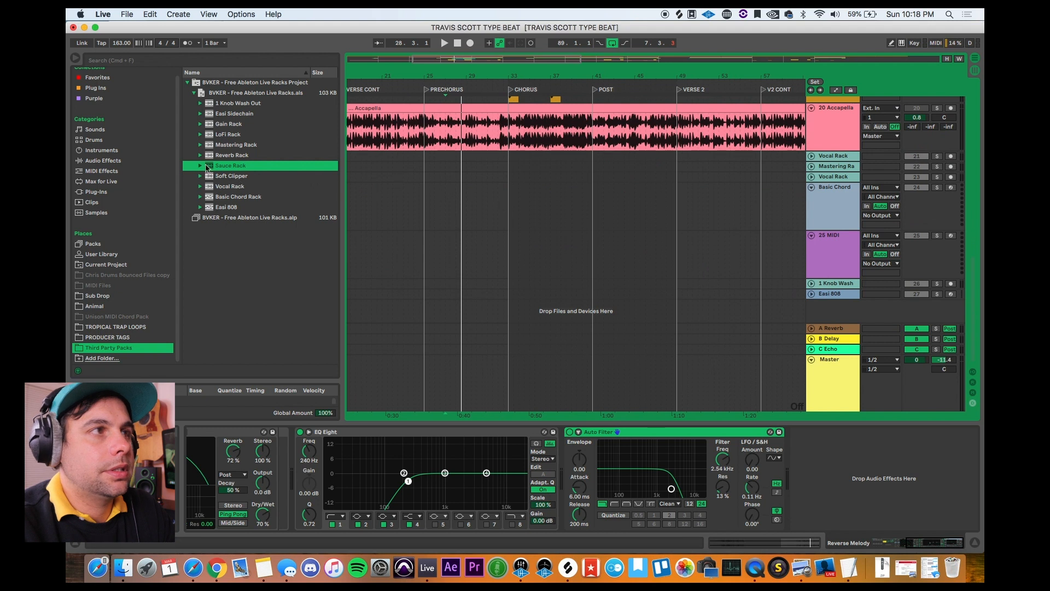
{"action": "left_click", "coordinate": [204, 164]}
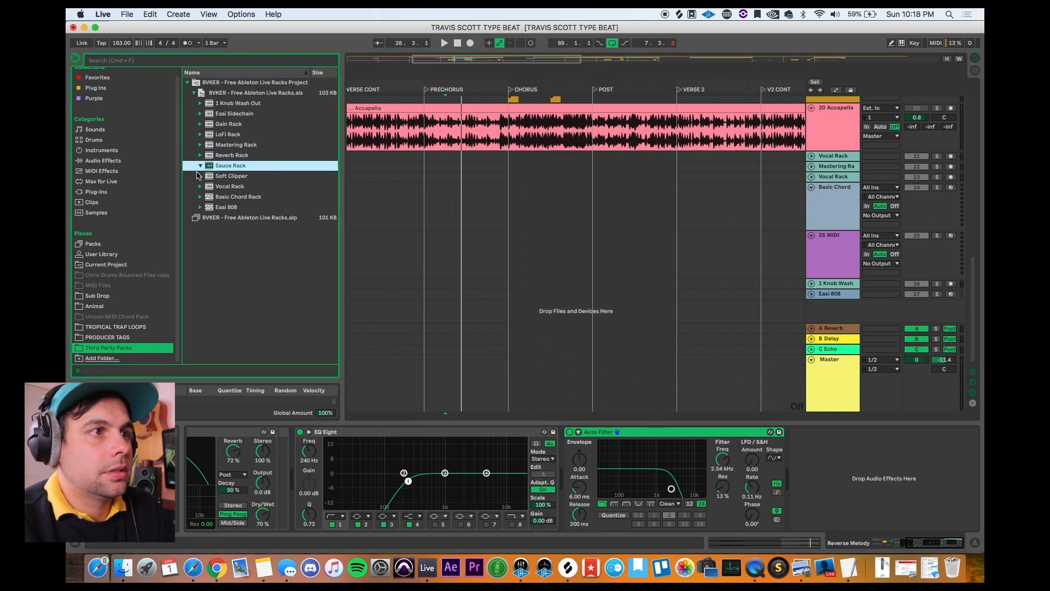
{"action": "left_click_drag", "start_coordinate": [211, 167], "coordinate": [558, 305]}
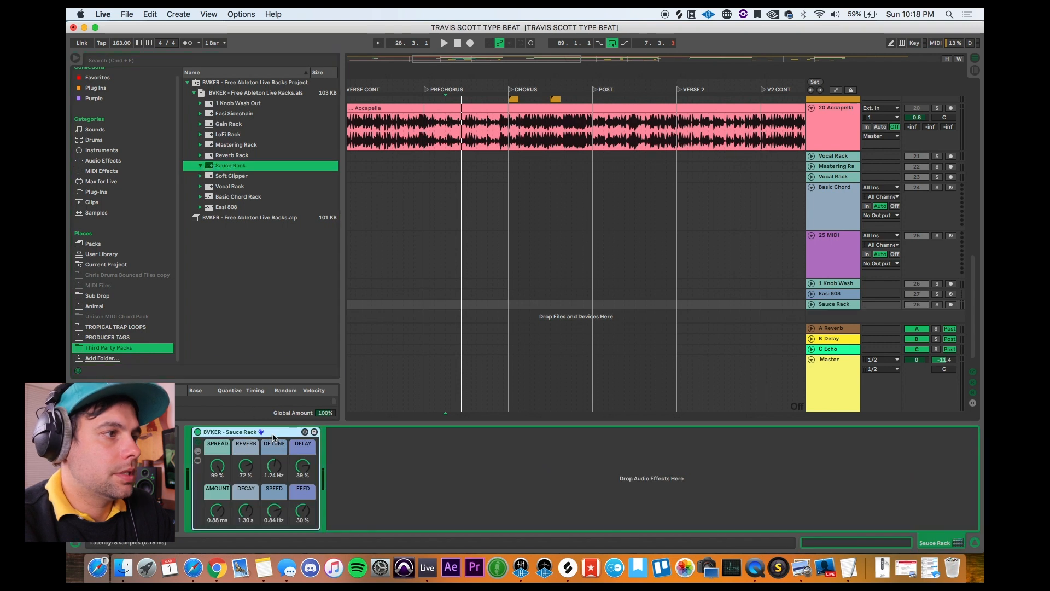
Step: Place the Sauce Rack after the EQ Eight on the first Melody track
{"action": "left_click", "coordinate": [432, 312]}
{"action": "scroll", "coordinate": [432, 312], "scroll_direction": "up", "scroll_amount": 10}
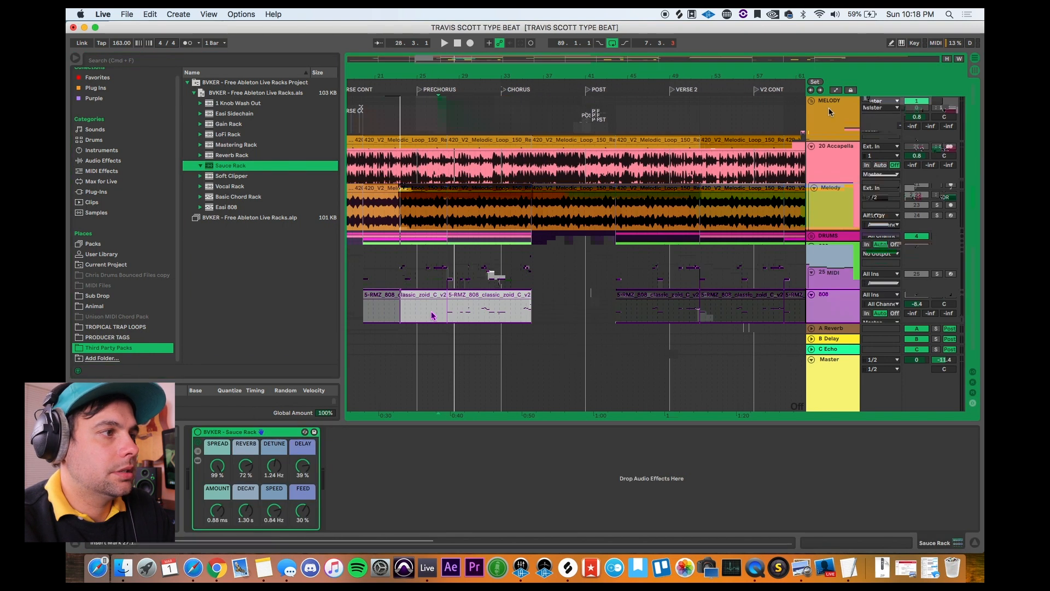
{"action": "left_click", "coordinate": [831, 144]}
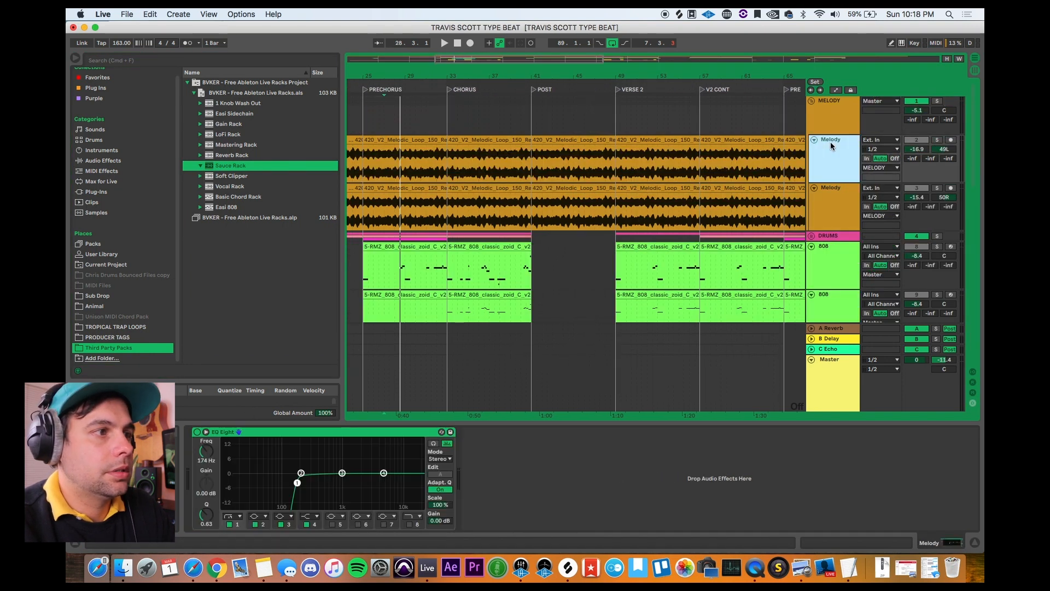
{"action": "left_click", "coordinate": [541, 472]}
{"action": "key", "text": "super+v"}
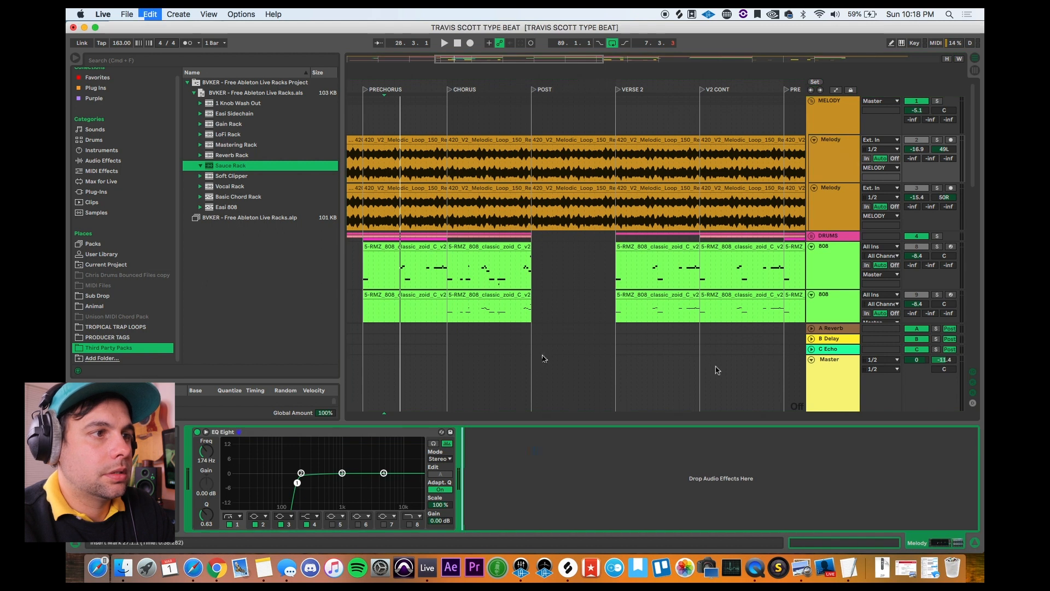
Step: Play the soloed first Melody track with the Sauce Rack bypassed and re-enabled, and set its Spread to 66% and Reverb to 32%
{"action": "key", "text": "space"}
{"action": "left_click", "coordinate": [937, 139]}
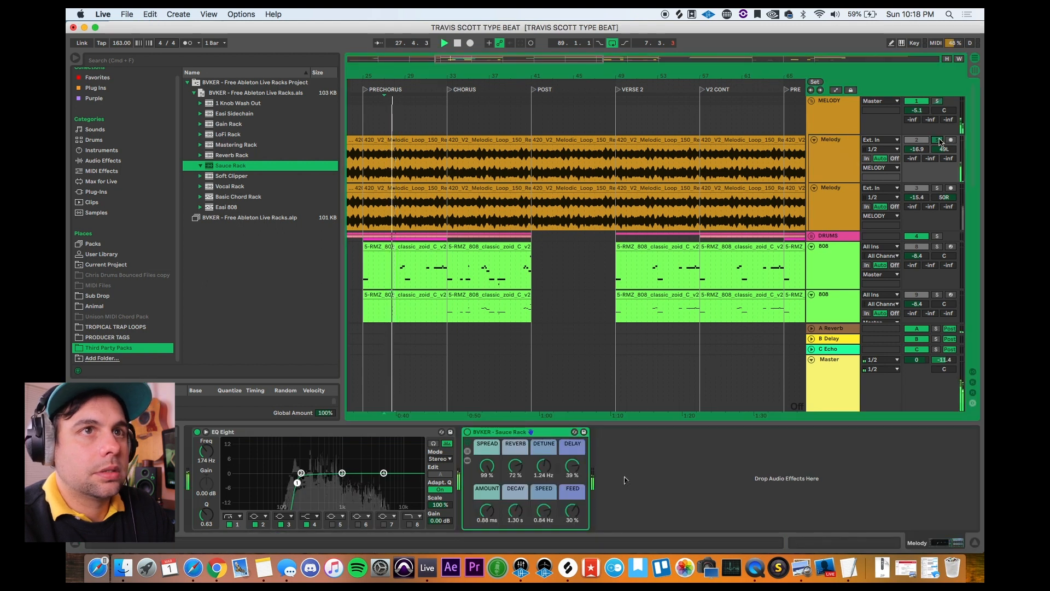
{"action": "left_click", "coordinate": [468, 432]}
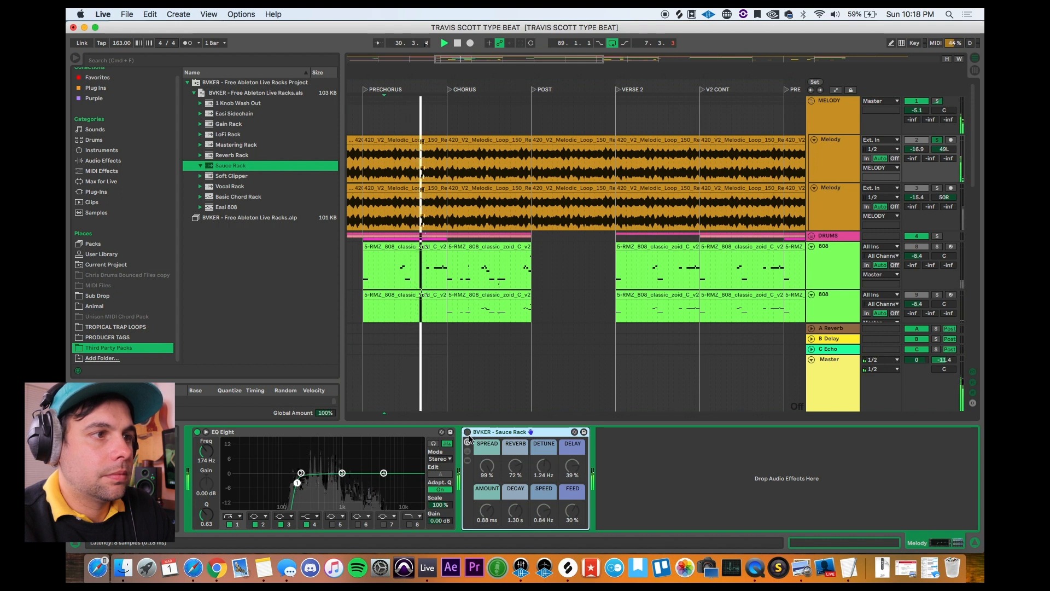
{"action": "left_click", "coordinate": [468, 432]}
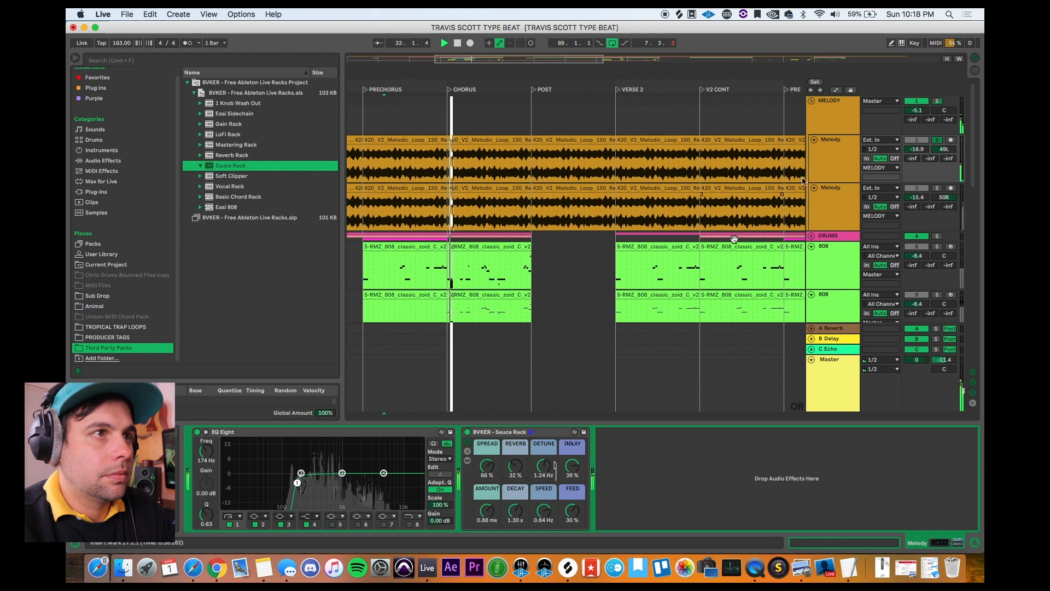
Step: Solo the second Melody track too and set the Sauce Rack to Amount 0.60 ms, Decay 1.81 s, Detune 0.33 Hz, Delay 31%, Feed 45%, Spread 88%
{"action": "left_click", "coordinate": [937, 188]}
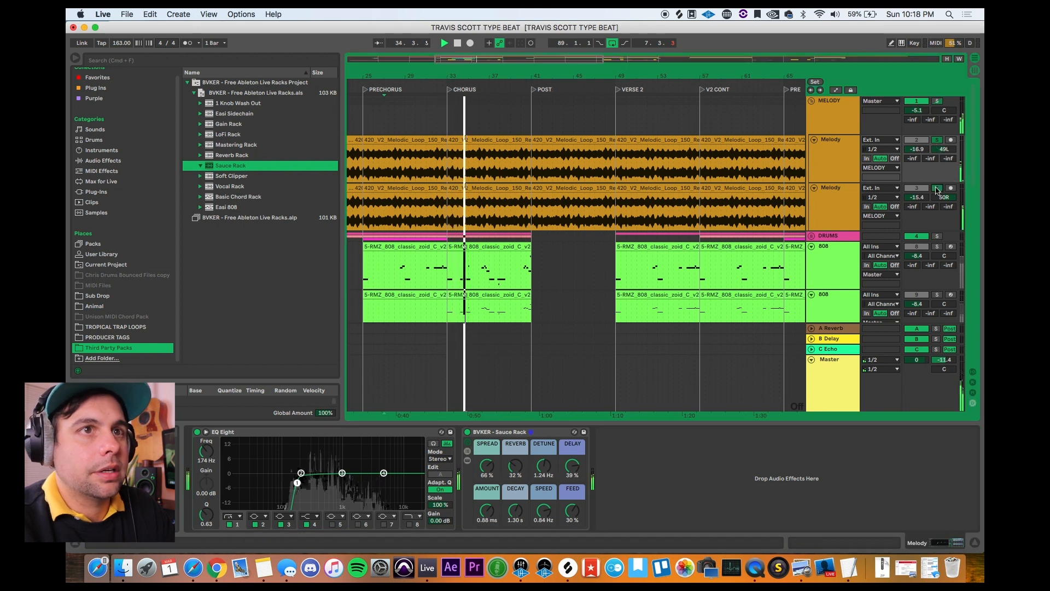
{"action": "left_click_drag", "start_coordinate": [571, 509], "coordinate": [570, 496]}
{"action": "left_click_drag", "start_coordinate": [546, 463], "coordinate": [550, 465]}
{"action": "left_click_drag", "start_coordinate": [516, 511], "coordinate": [489, 522]}
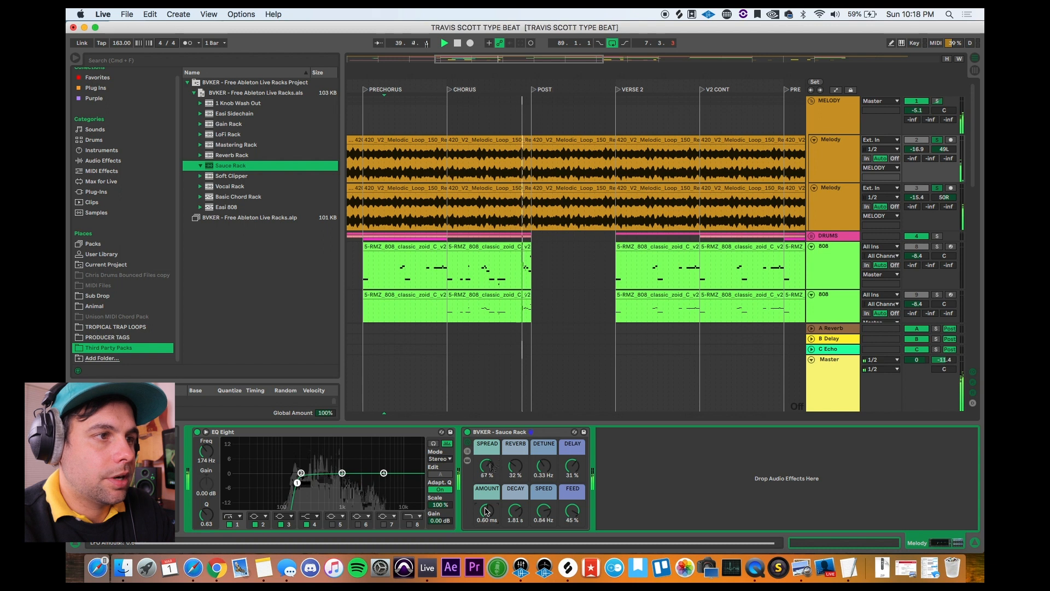
{"action": "left_click_drag", "start_coordinate": [491, 468], "coordinate": [489, 456]}
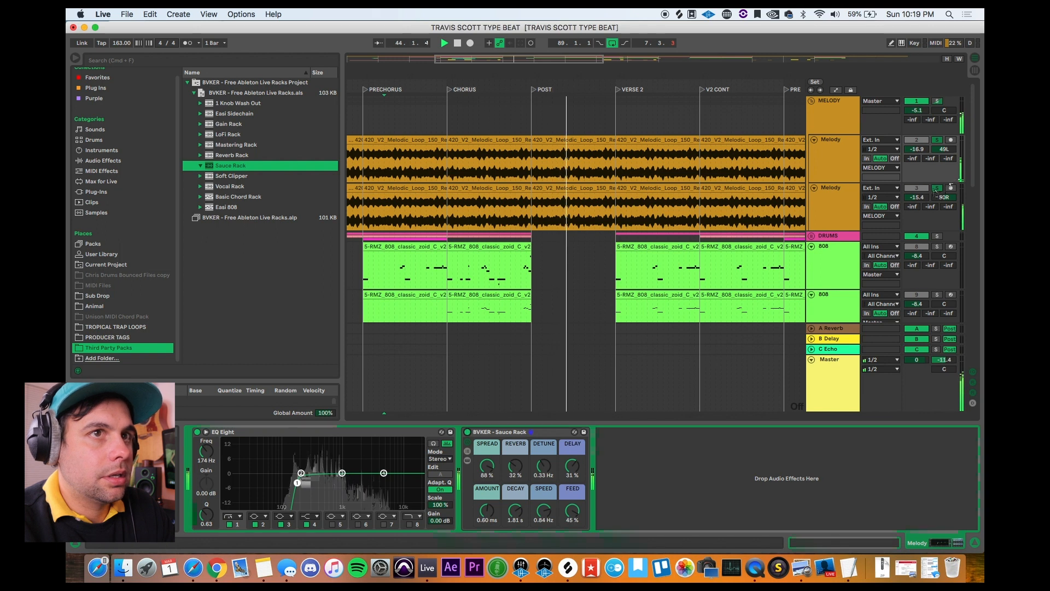
Step: Solo only the first Melody track and set the Sauce Rack's Spread to 99%, Reverb to 100% and Detune to 2.89 Hz
{"action": "left_click", "coordinate": [645, 342]}
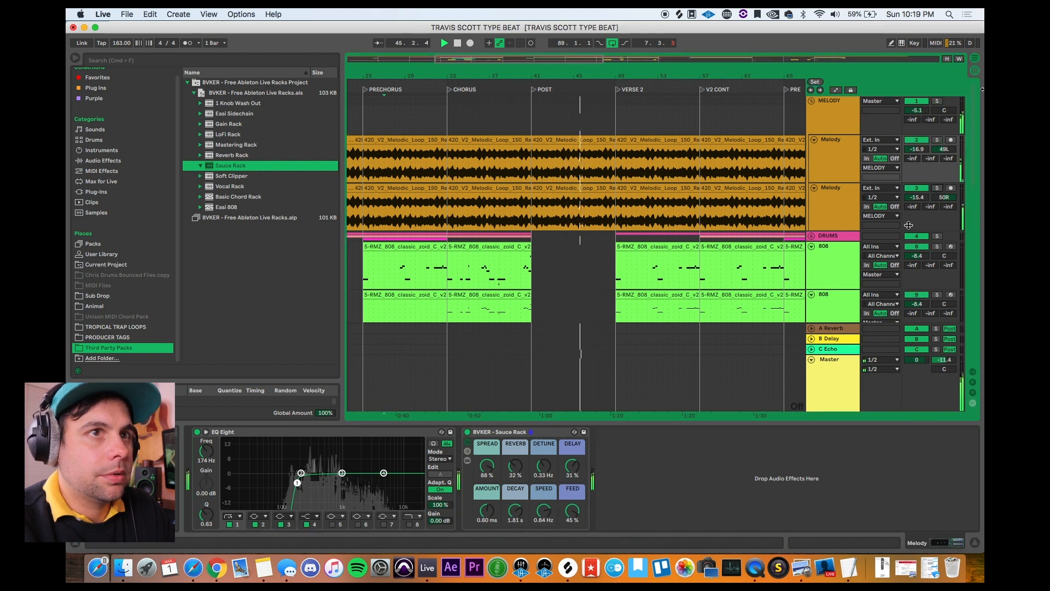
{"action": "left_click", "coordinate": [937, 140]}
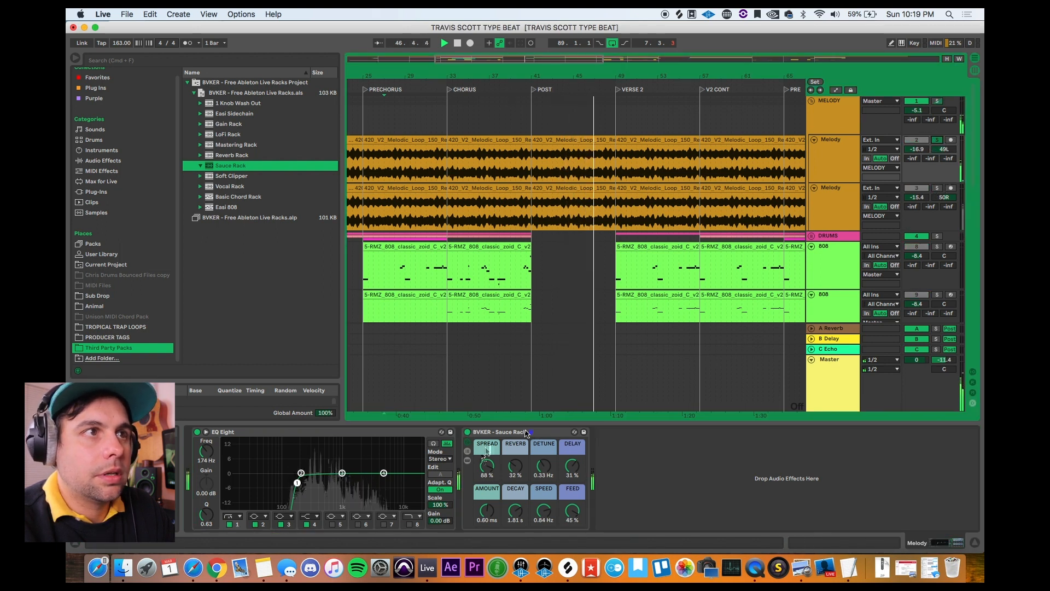
{"action": "left_click", "coordinate": [468, 435]}
{"action": "left_click_drag", "start_coordinate": [489, 474], "coordinate": [514, 427]}
{"action": "left_click_drag", "start_coordinate": [543, 465], "coordinate": [543, 438]}
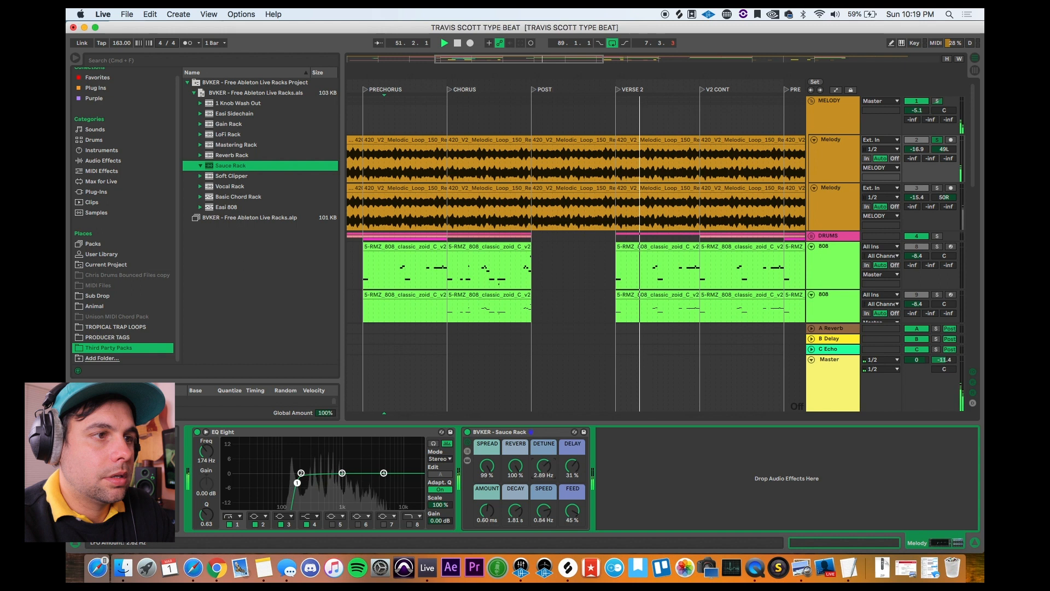
Step: Set the Sauce Rack's Spread to 59%, Reverb to 13% and Detune to 10.5 Hz, bypass the rack and stop playback
{"action": "left_click_drag", "start_coordinate": [488, 465], "coordinate": [515, 505]}
{"action": "left_click_drag", "start_coordinate": [544, 465], "coordinate": [490, 469]}
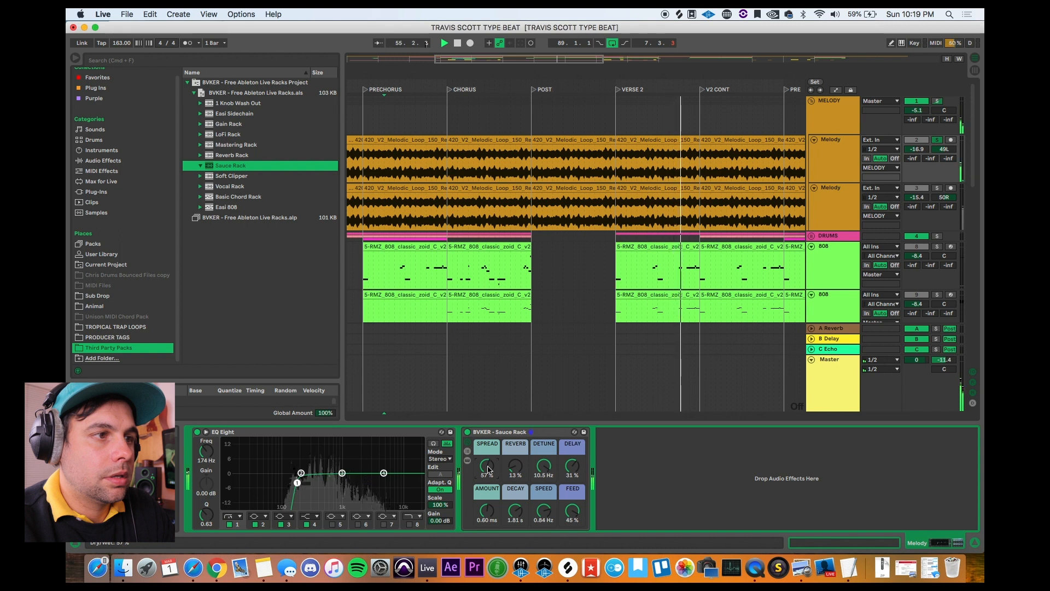
{"action": "left_click_drag", "start_coordinate": [489, 468], "coordinate": [490, 467]}
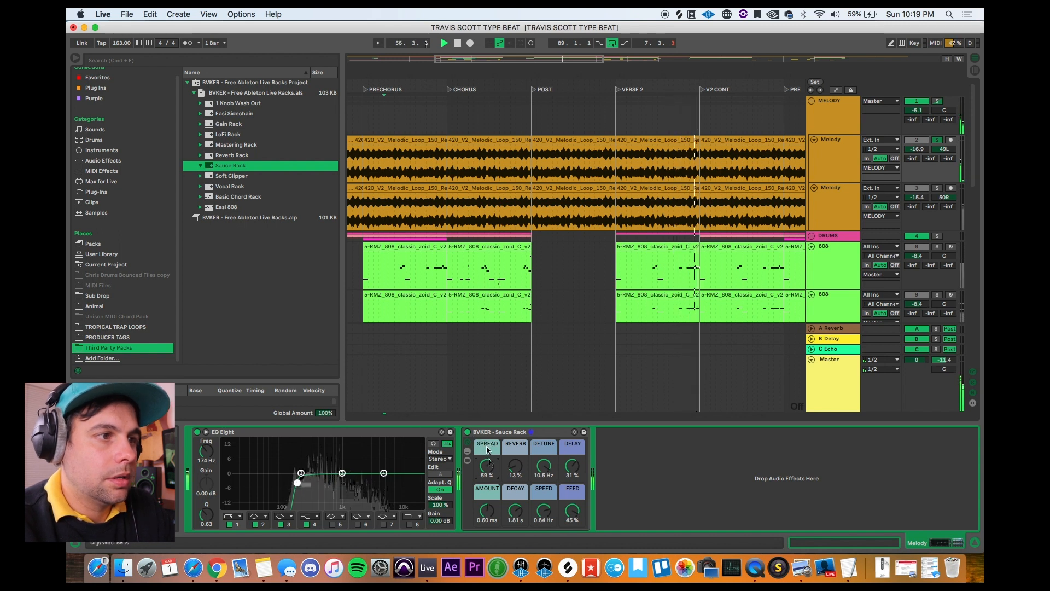
{"action": "left_click", "coordinate": [467, 432]}
{"action": "key", "text": "space"}
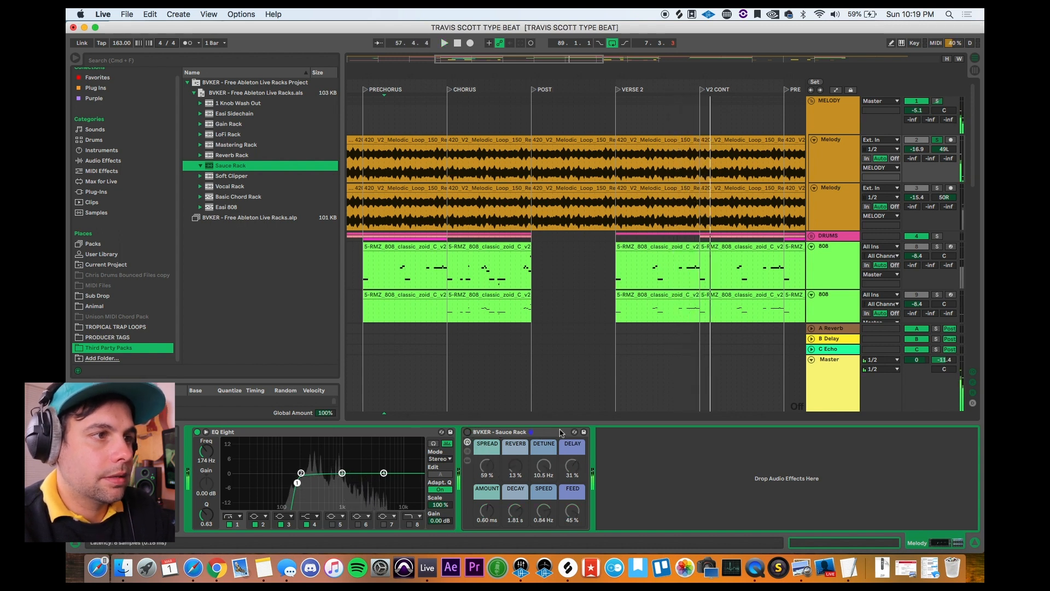
Step: Load the Gain Rack from the BVKER racks onto a new track below the Sauce Rack track
{"action": "left_click", "coordinate": [222, 177]}
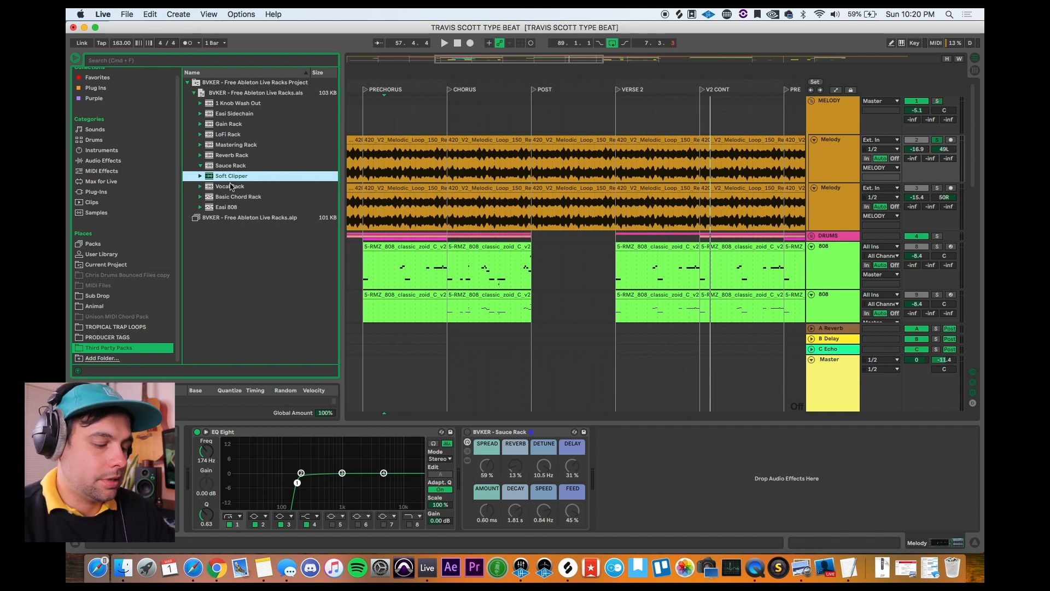
{"action": "left_click", "coordinate": [234, 115]}
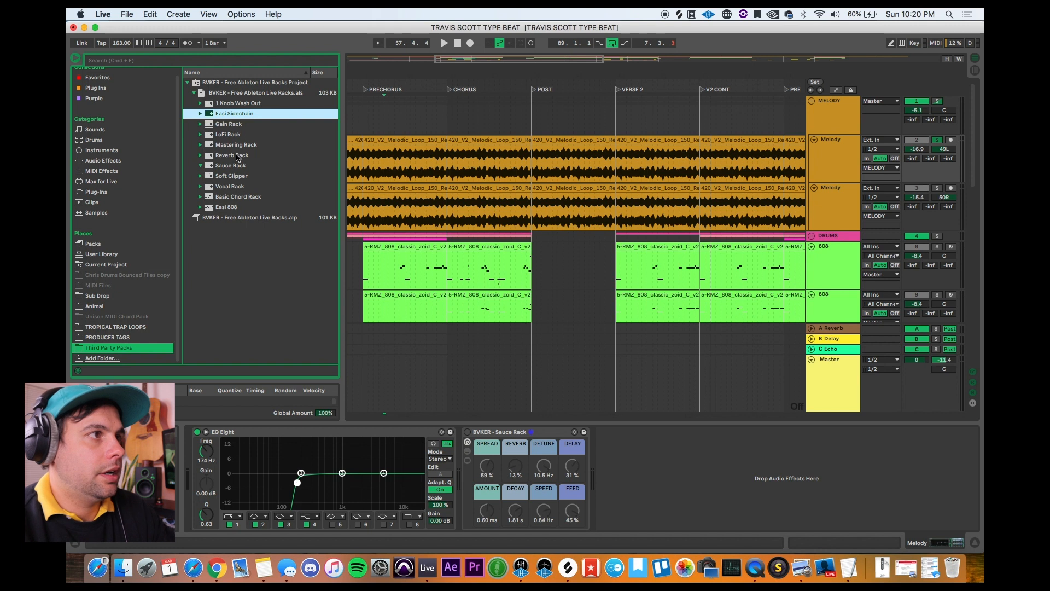
{"action": "left_click", "coordinate": [232, 121]}
{"action": "left_click_drag", "start_coordinate": [225, 125], "coordinate": [572, 328]}
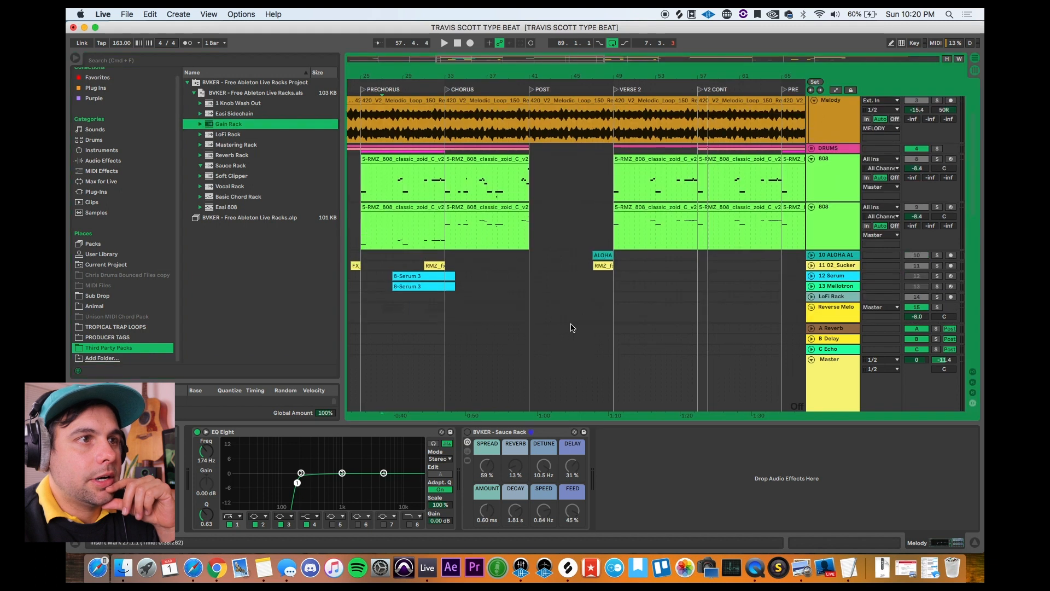
{"action": "scroll", "coordinate": [573, 327], "scroll_direction": "down", "scroll_amount": 10}
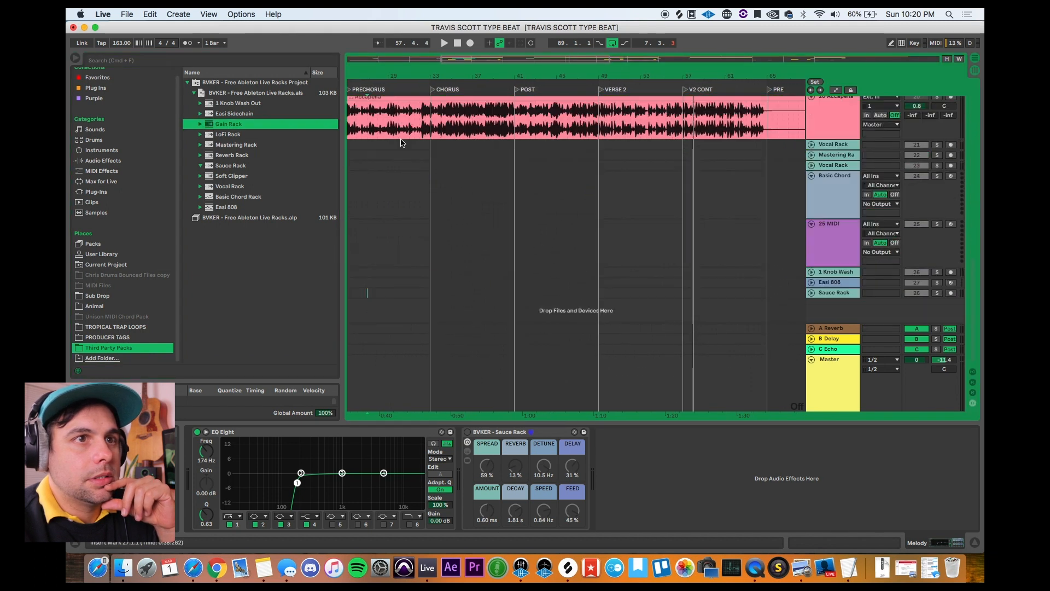
{"action": "left_click_drag", "start_coordinate": [224, 127], "coordinate": [582, 320]}
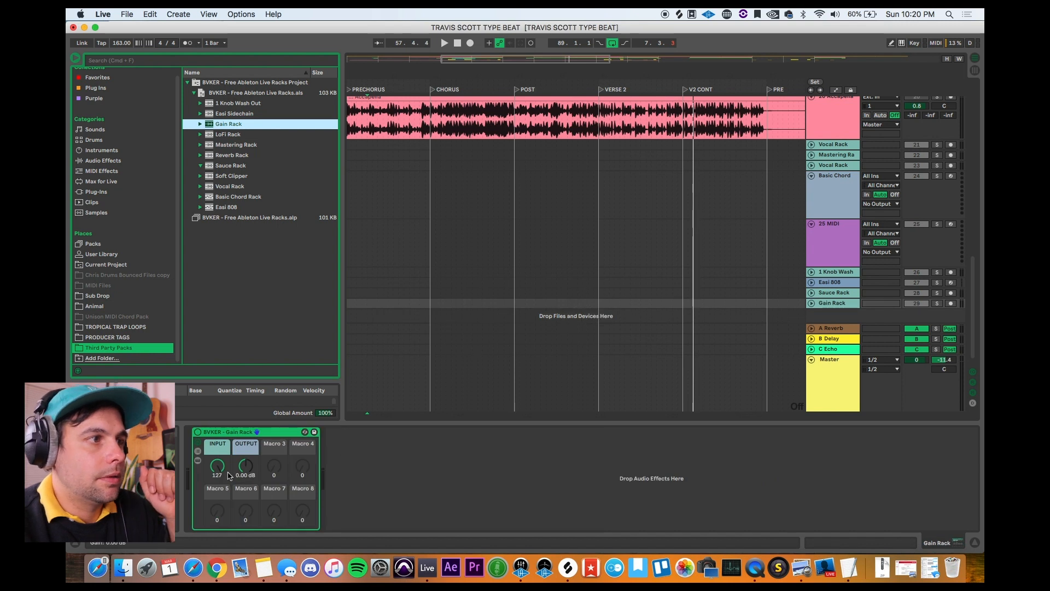
Step: Examine the Gain Rack's chain and the devices inside it, and collapse the rack to its macro controls
{"action": "left_click", "coordinate": [201, 451]}
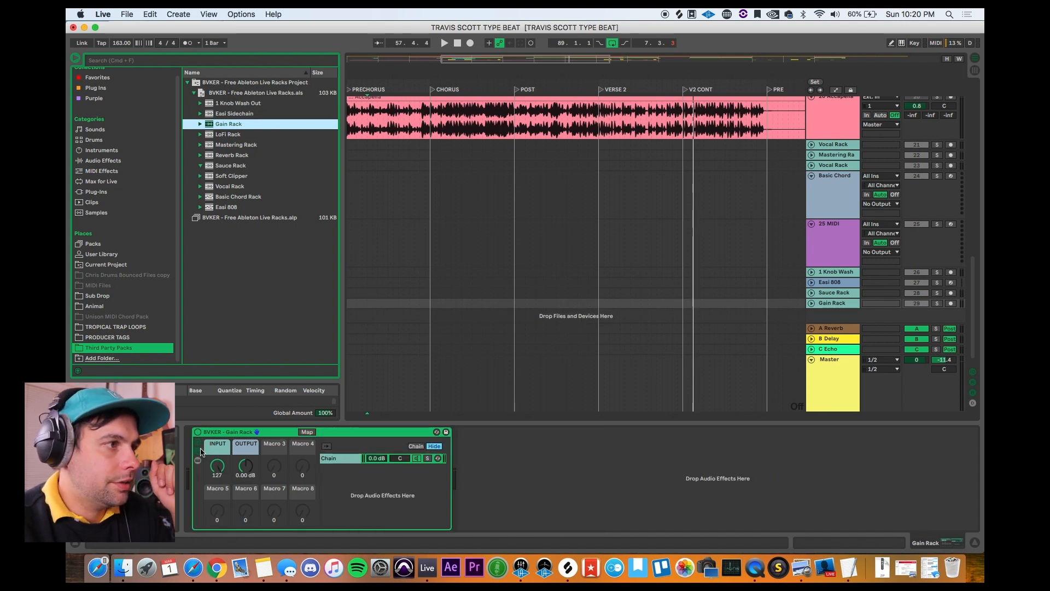
{"action": "left_click", "coordinate": [198, 463]}
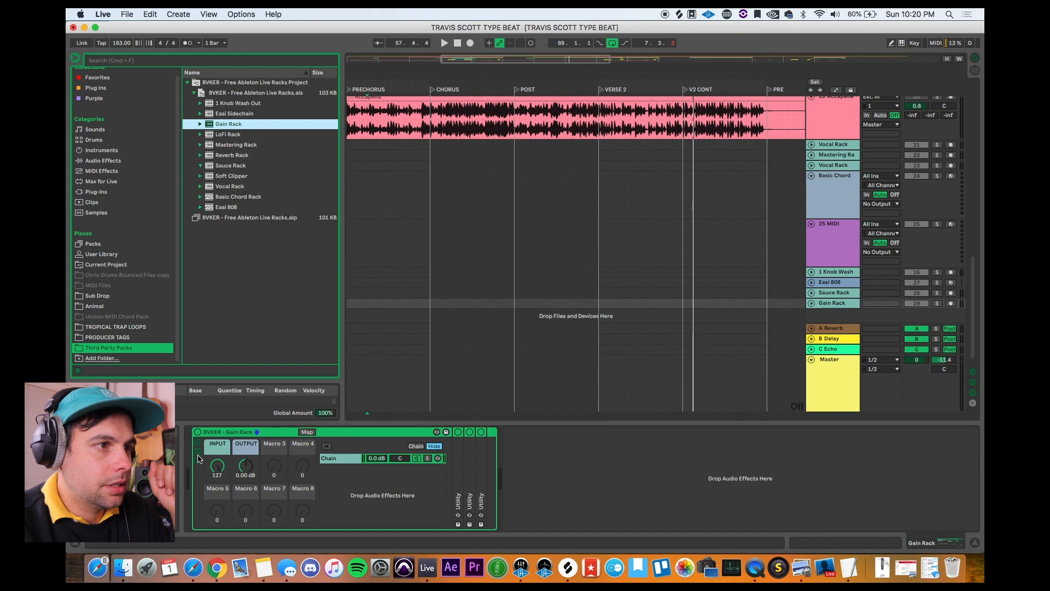
{"action": "left_click", "coordinate": [199, 454]}
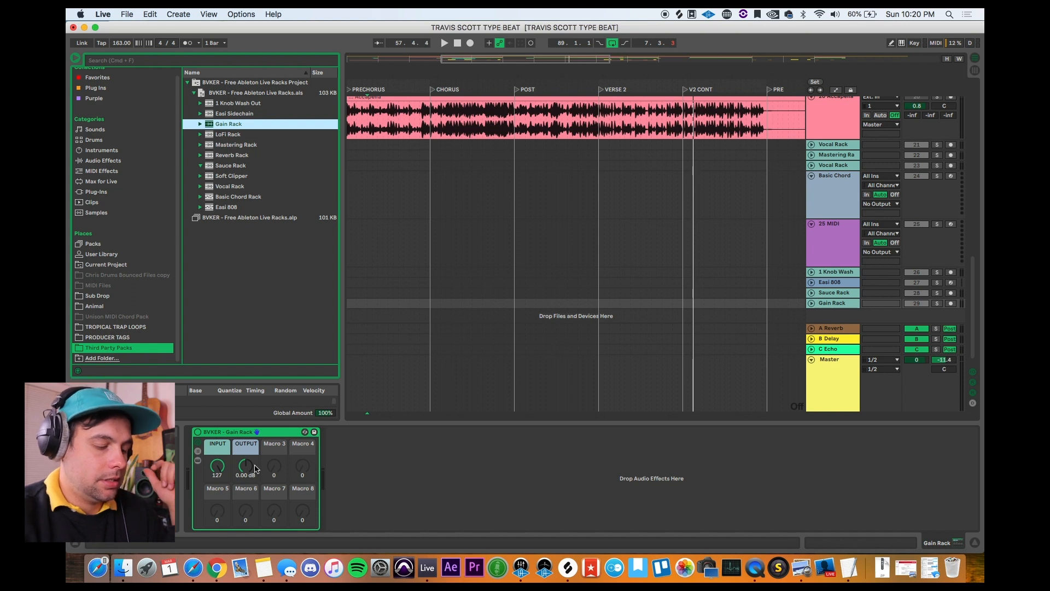
{"action": "left_click", "coordinate": [278, 435]}
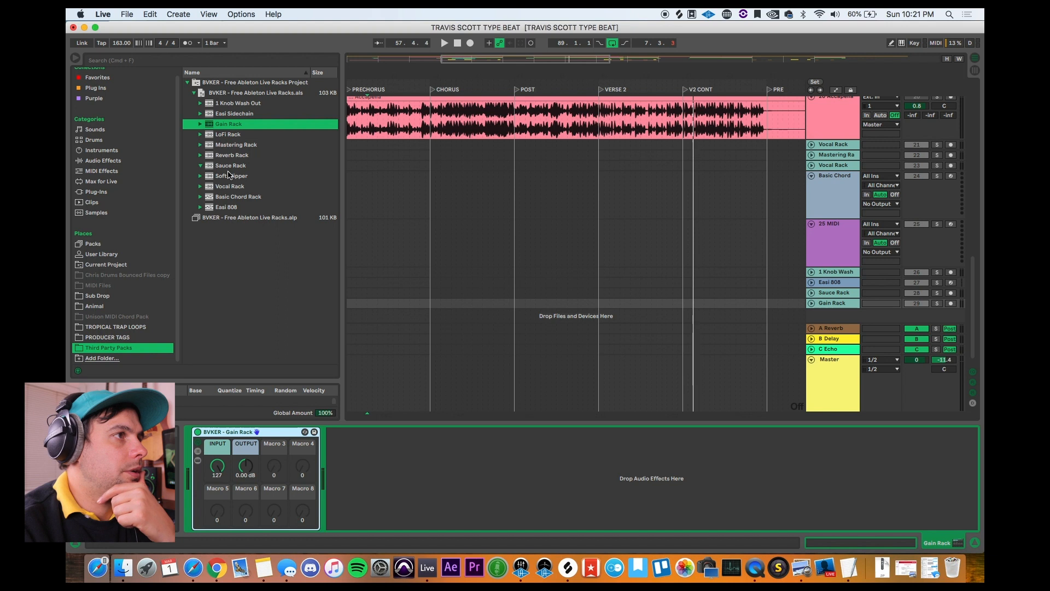
Step: Collapse the Sauce Rack entry in the browser and reveal the User Library folder in Finder
{"action": "left_click", "coordinate": [201, 165]}
{"action": "left_click", "coordinate": [226, 163]}
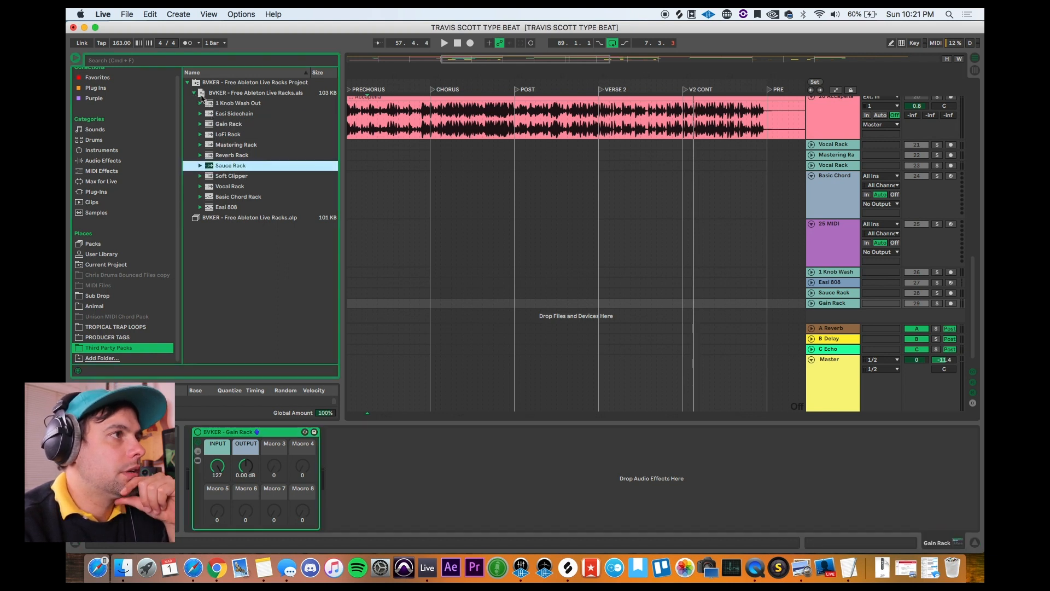
{"action": "left_click", "coordinate": [201, 94]}
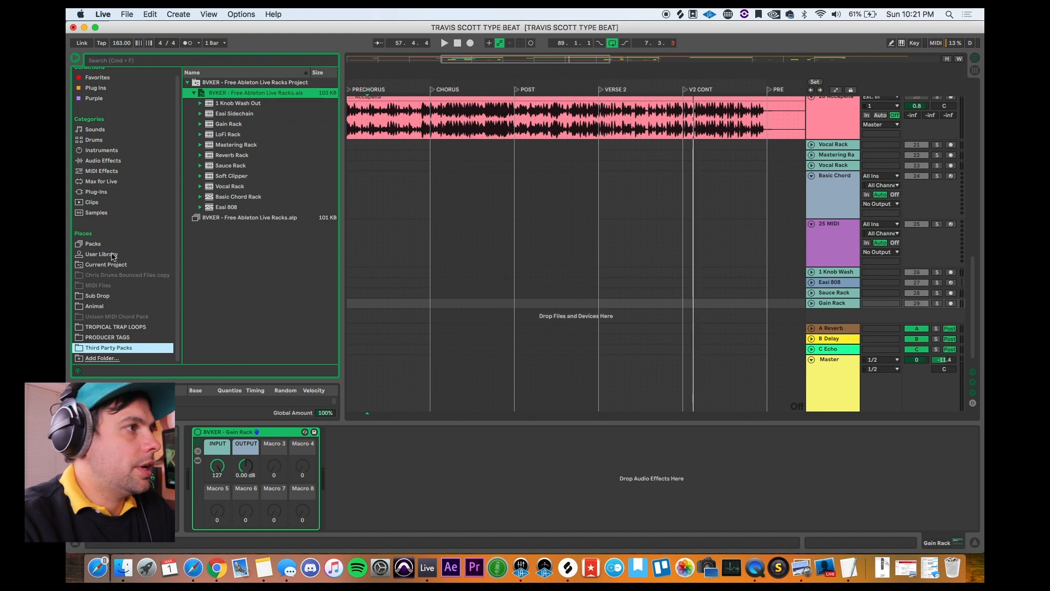
{"action": "left_click", "coordinate": [112, 255]}
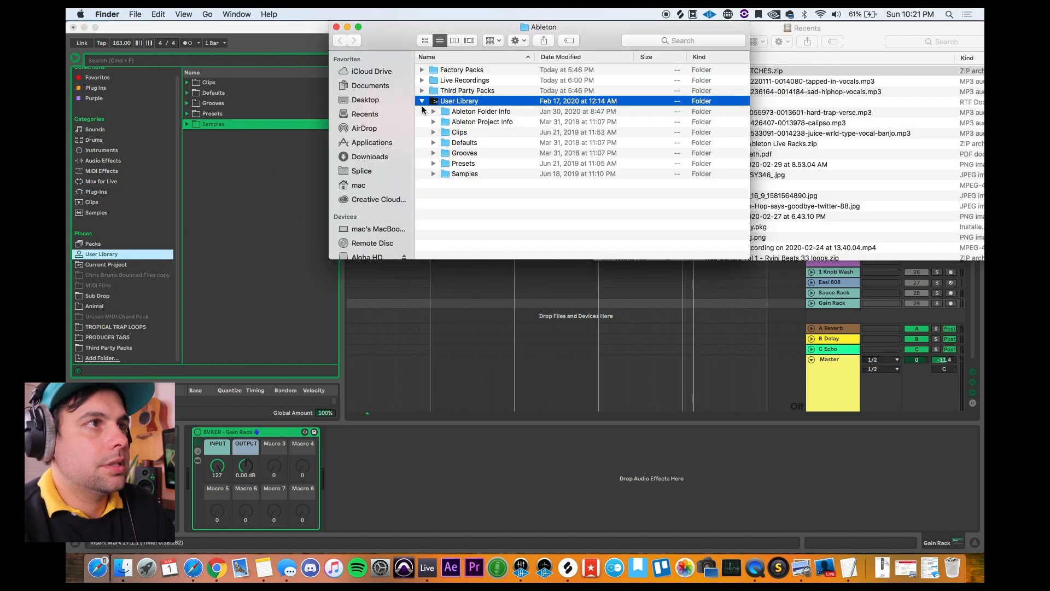
{"action": "left_click", "coordinate": [285, 30]}
{"action": "right_click", "coordinate": [113, 256]}
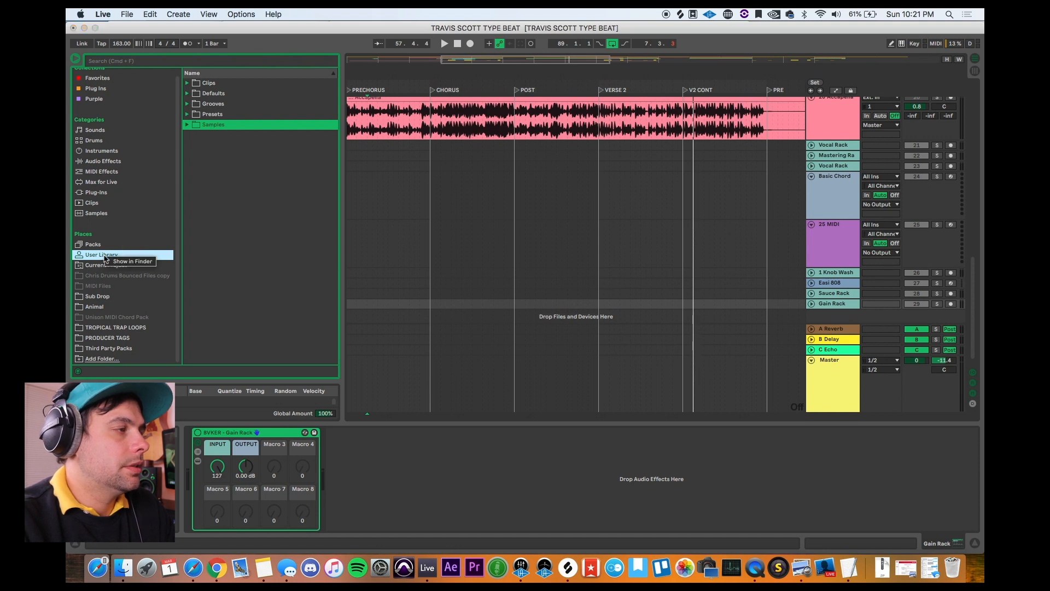
{"action": "left_click", "coordinate": [131, 262]}
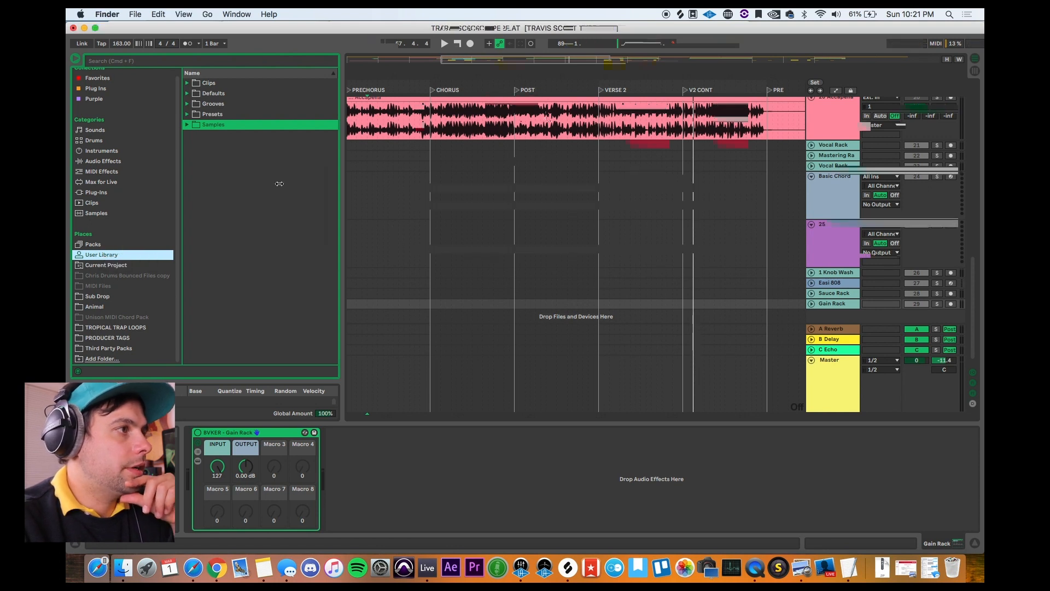
Step: Create a new folder inside the Ableton folder and check the contents of the Third Party Packs folder
{"action": "left_click", "coordinate": [422, 101]}
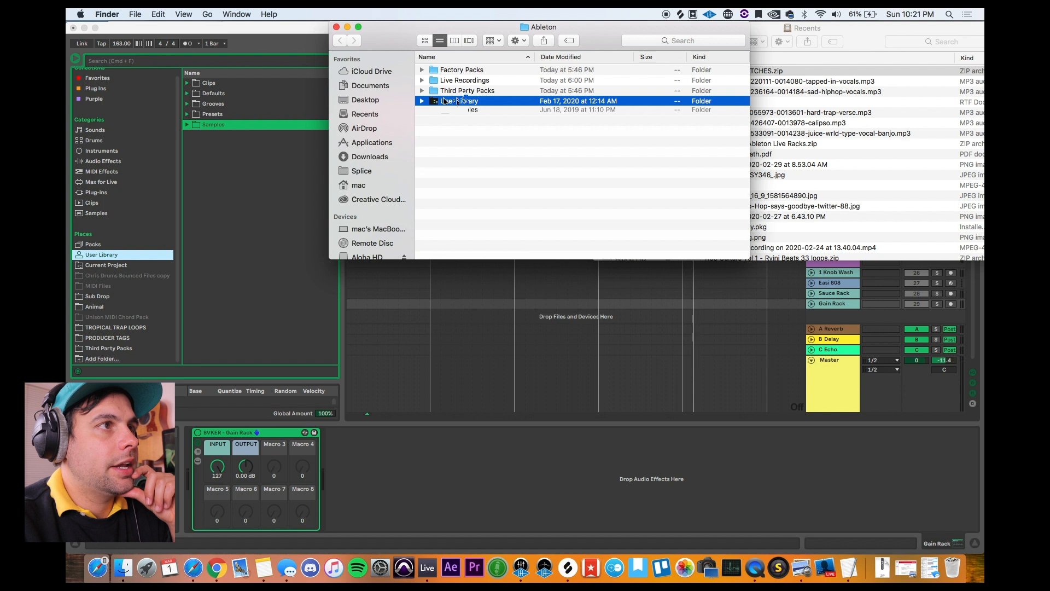
{"action": "left_click", "coordinate": [465, 91]}
{"action": "key", "text": "super+shift+n"}
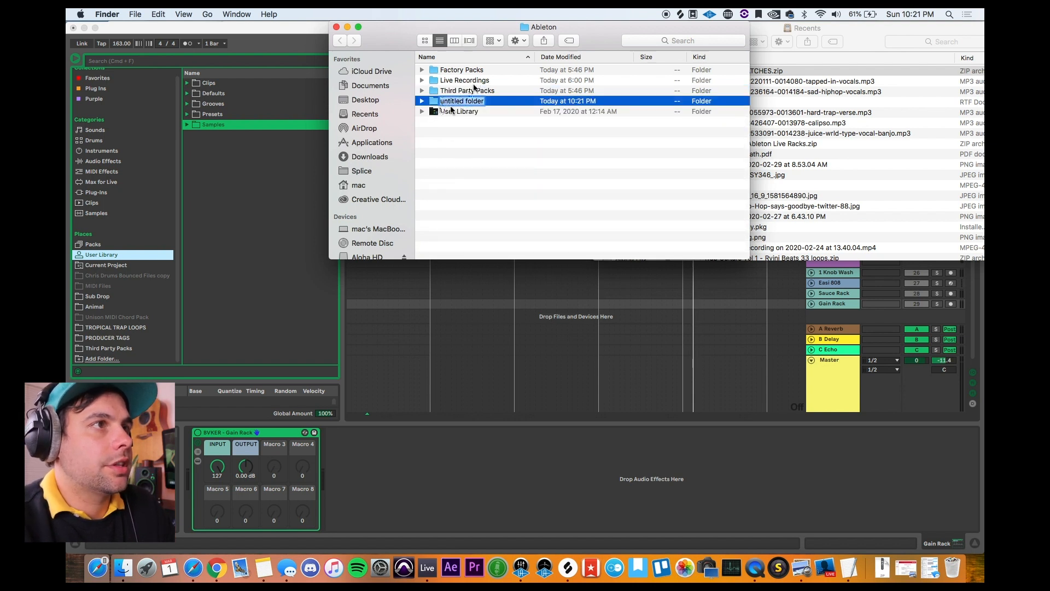
{"action": "left_click", "coordinate": [422, 91]}
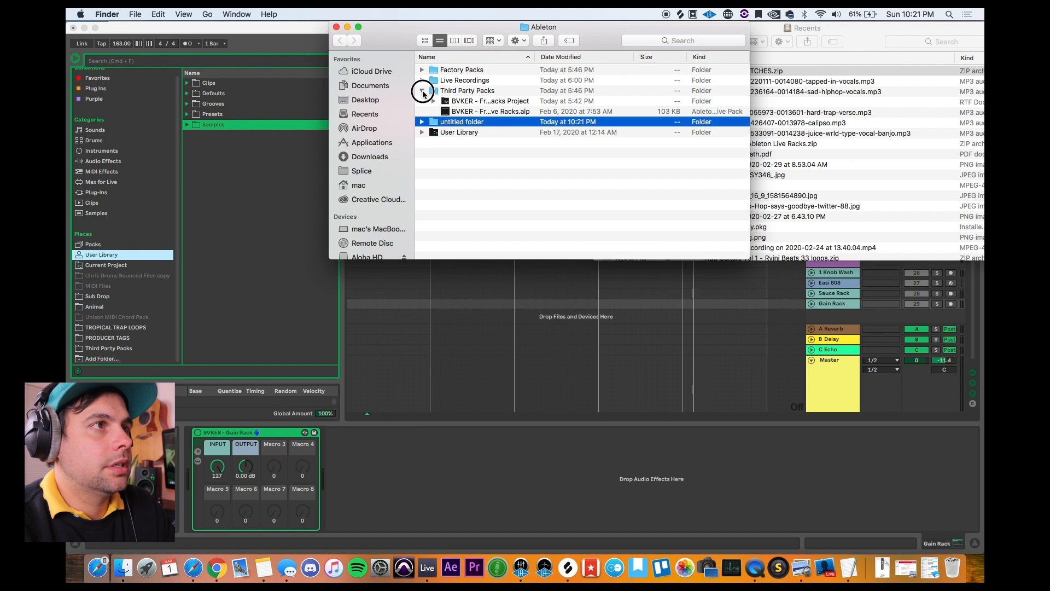
{"action": "left_click", "coordinate": [421, 91]}
Step: Start adding a folder to the browser's Places and look through the file dialog's available locations
{"action": "left_click_drag", "start_coordinate": [432, 101], "coordinate": [238, 277]}
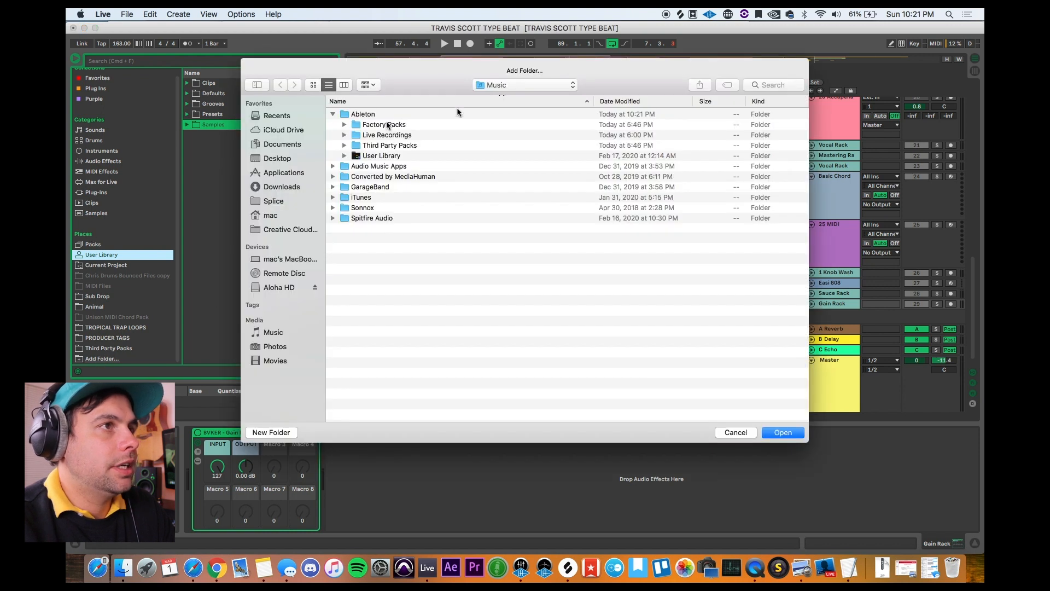
{"action": "left_click", "coordinate": [508, 84]}
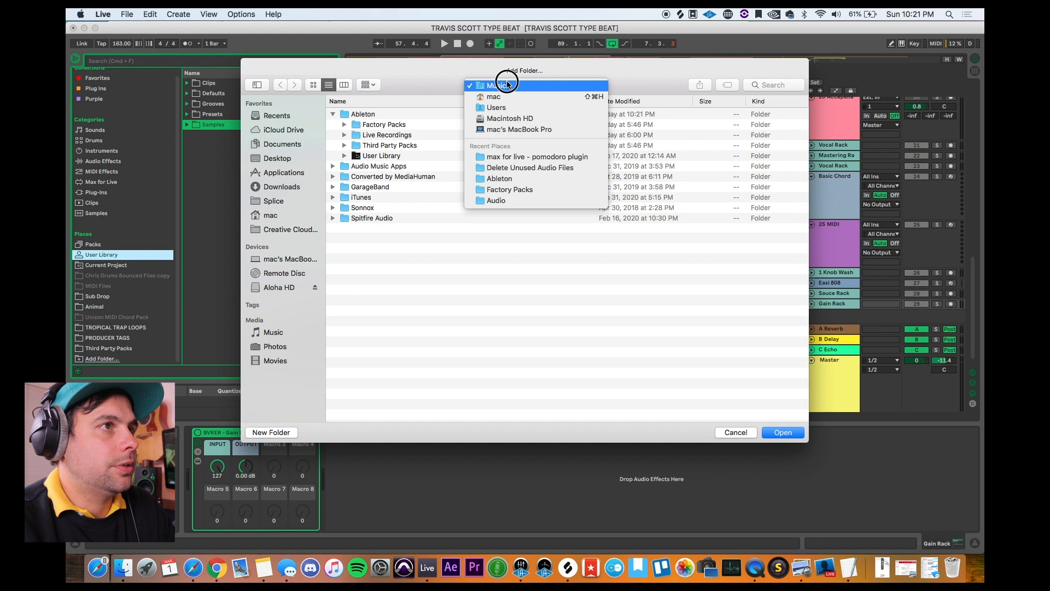
{"action": "left_click", "coordinate": [485, 85]}
{"action": "left_click", "coordinate": [504, 85]}
{"action": "left_click", "coordinate": [335, 313]}
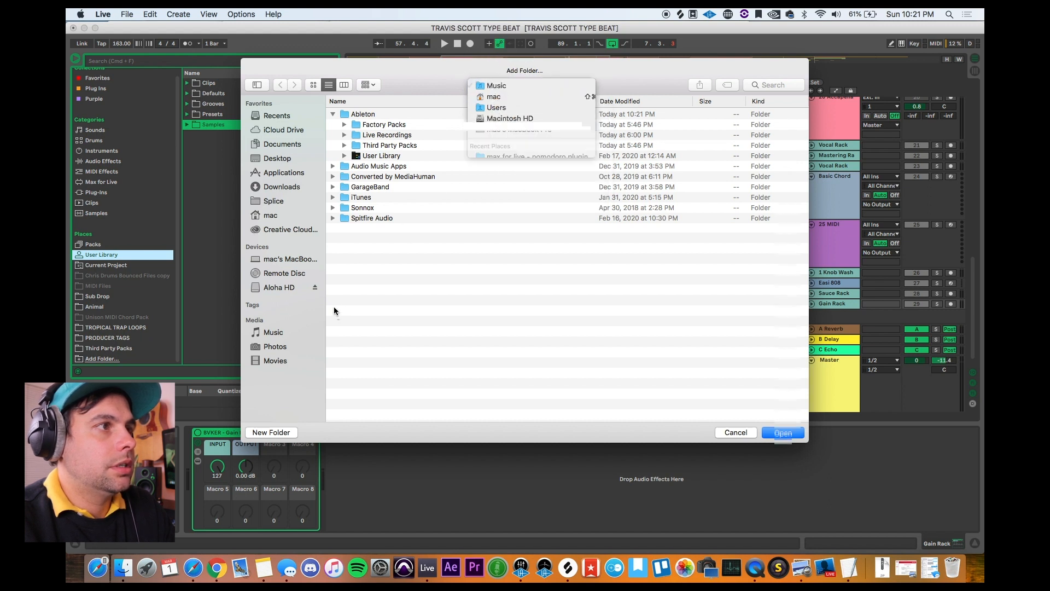
Step: Browse from the computer's drives through Macintosh HD to Music, select Ableton's Third Party Packs folder and cancel adding it
{"action": "left_click", "coordinate": [290, 260]}
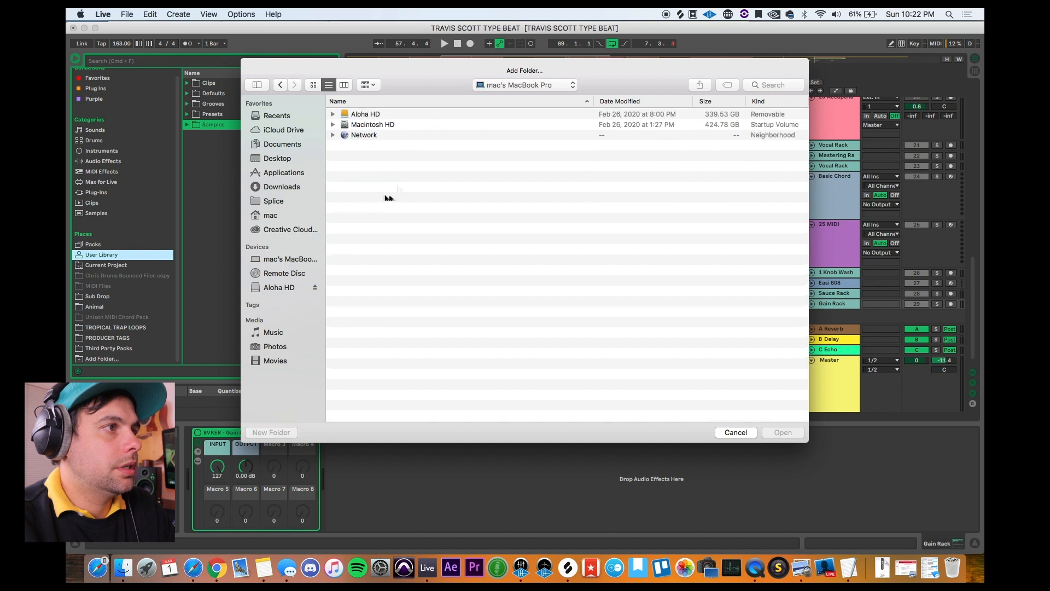
{"action": "left_click", "coordinate": [379, 124]}
{"action": "double_click", "coordinate": [378, 125]}
{"action": "double_click", "coordinate": [372, 157]}
{"action": "double_click", "coordinate": [360, 114]}
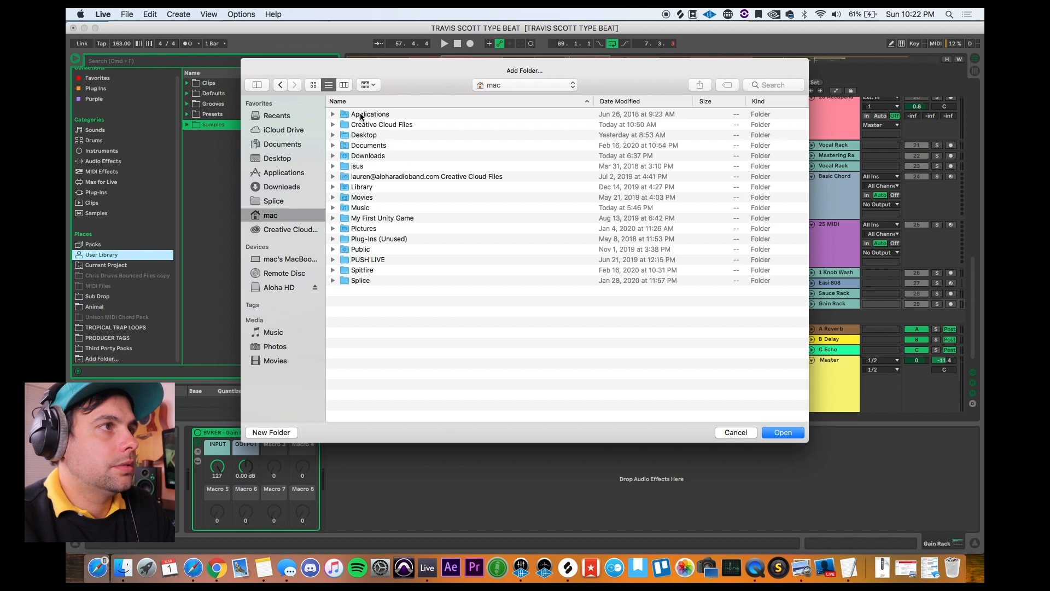
{"action": "double_click", "coordinate": [372, 212]}
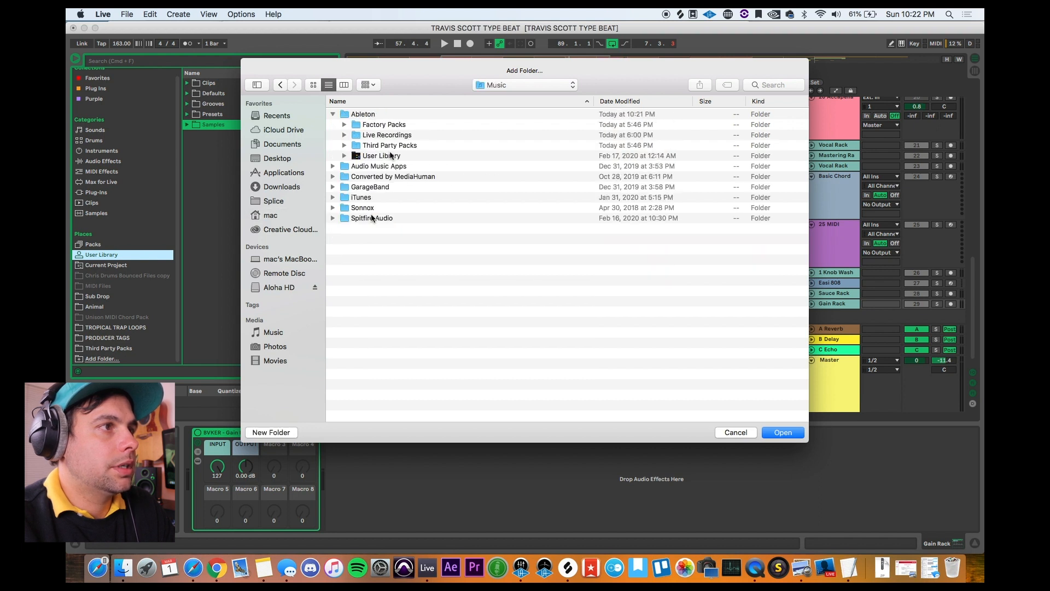
{"action": "left_click", "coordinate": [392, 147]}
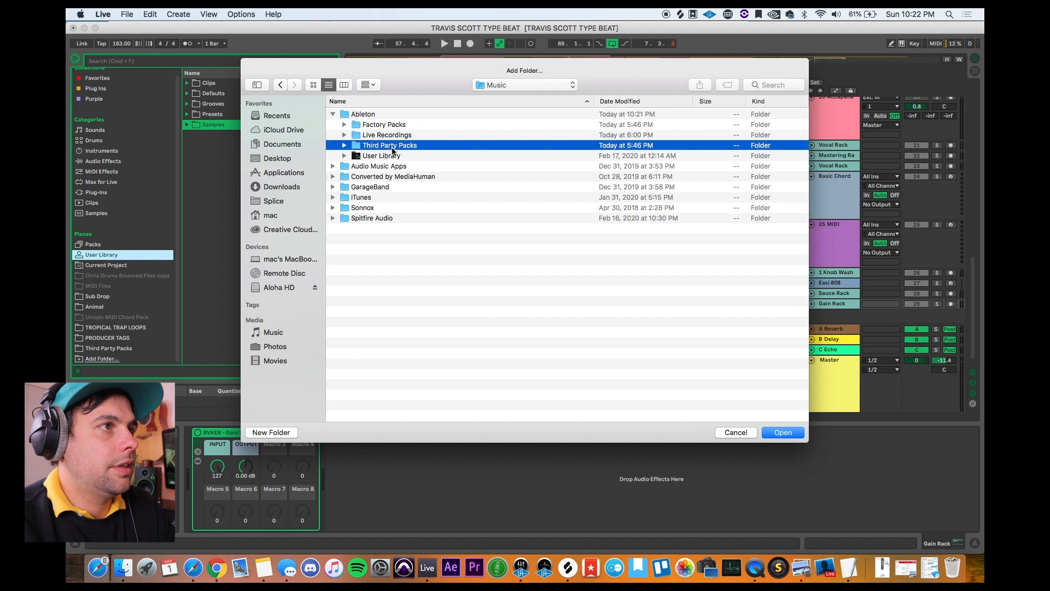
{"action": "left_click", "coordinate": [737, 432]}
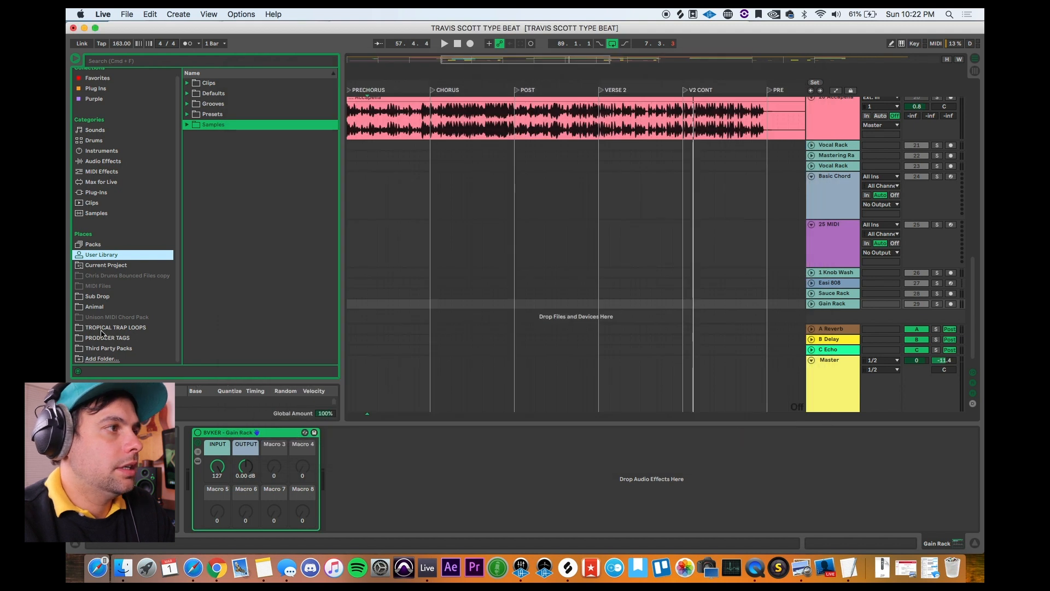
Step: Show the BVKER racks stored in the Third Party Packs place
{"action": "left_click", "coordinate": [101, 347]}
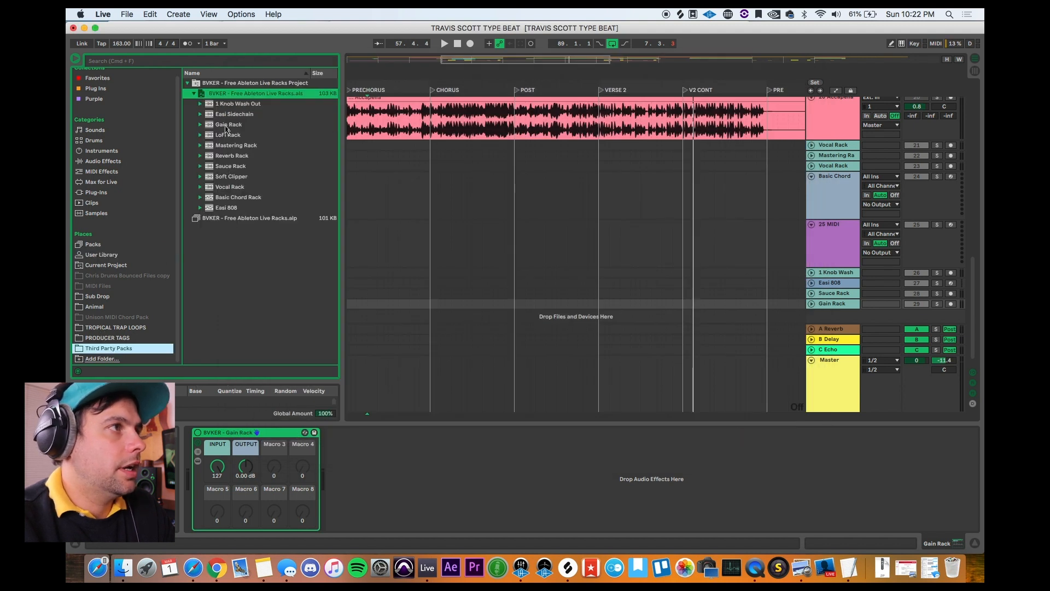